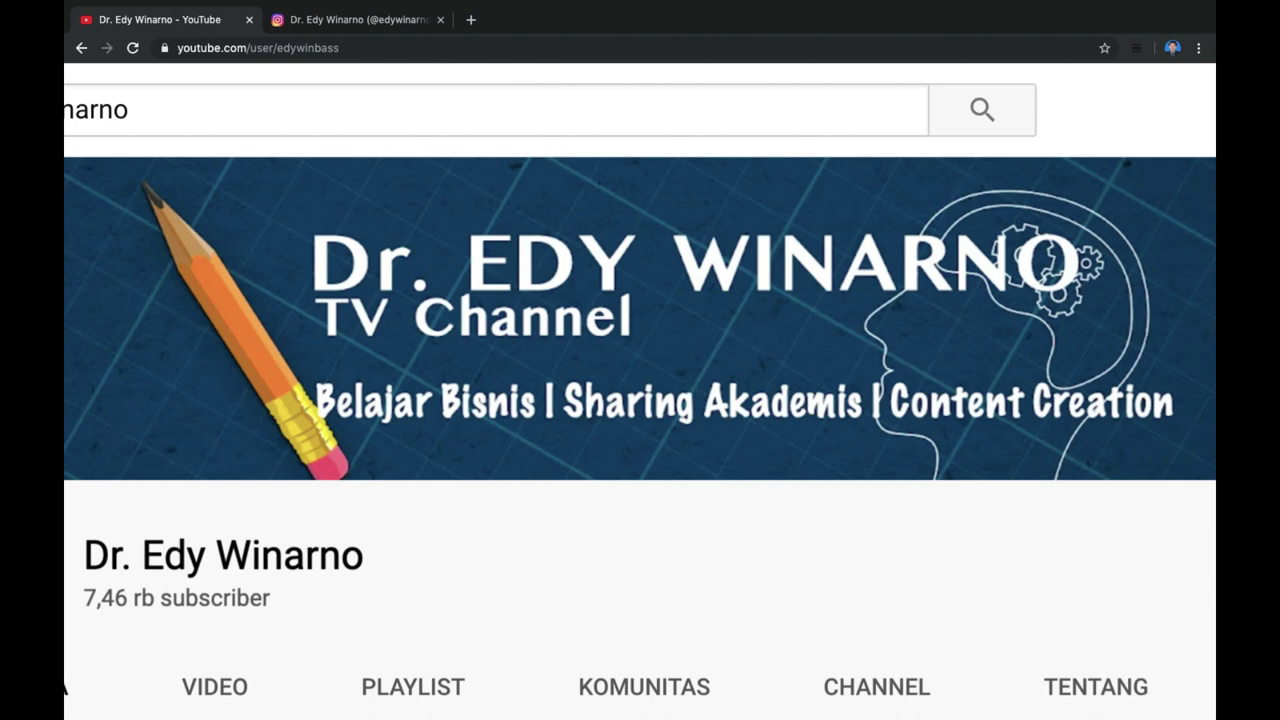
Open drive.google.com in a new Chrome tab
click(470, 20)
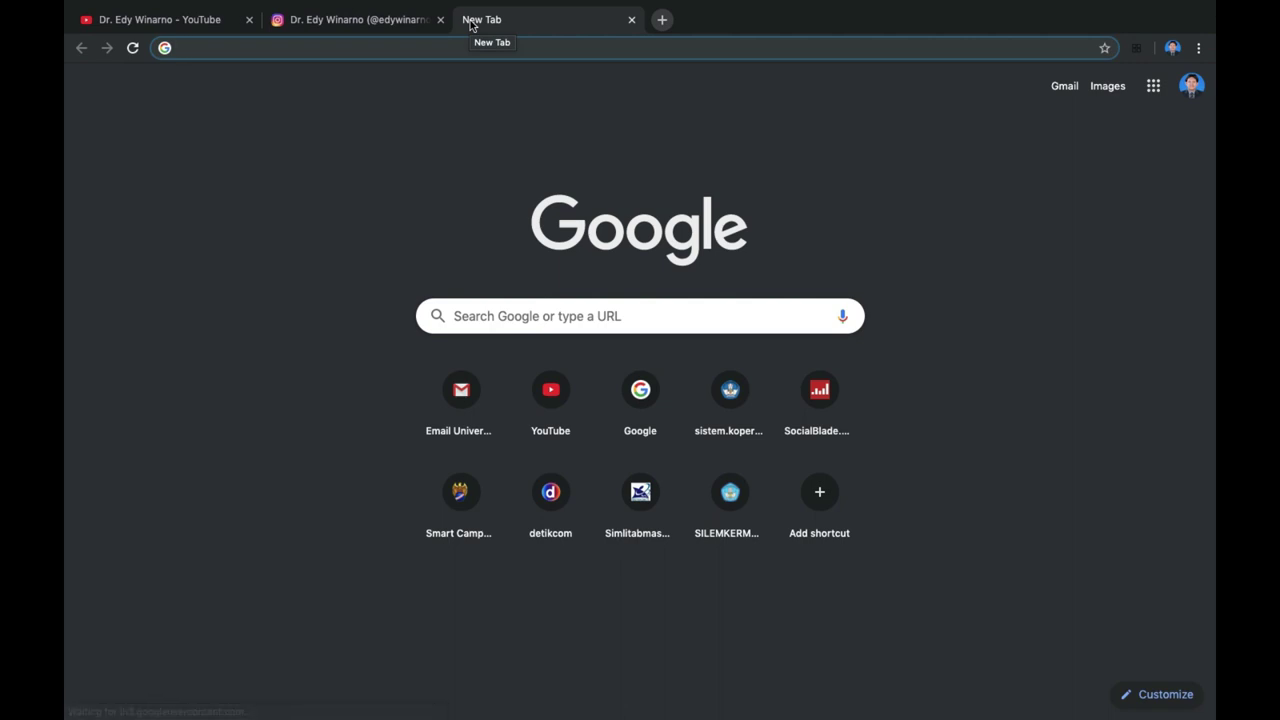
text(drive.google.com)
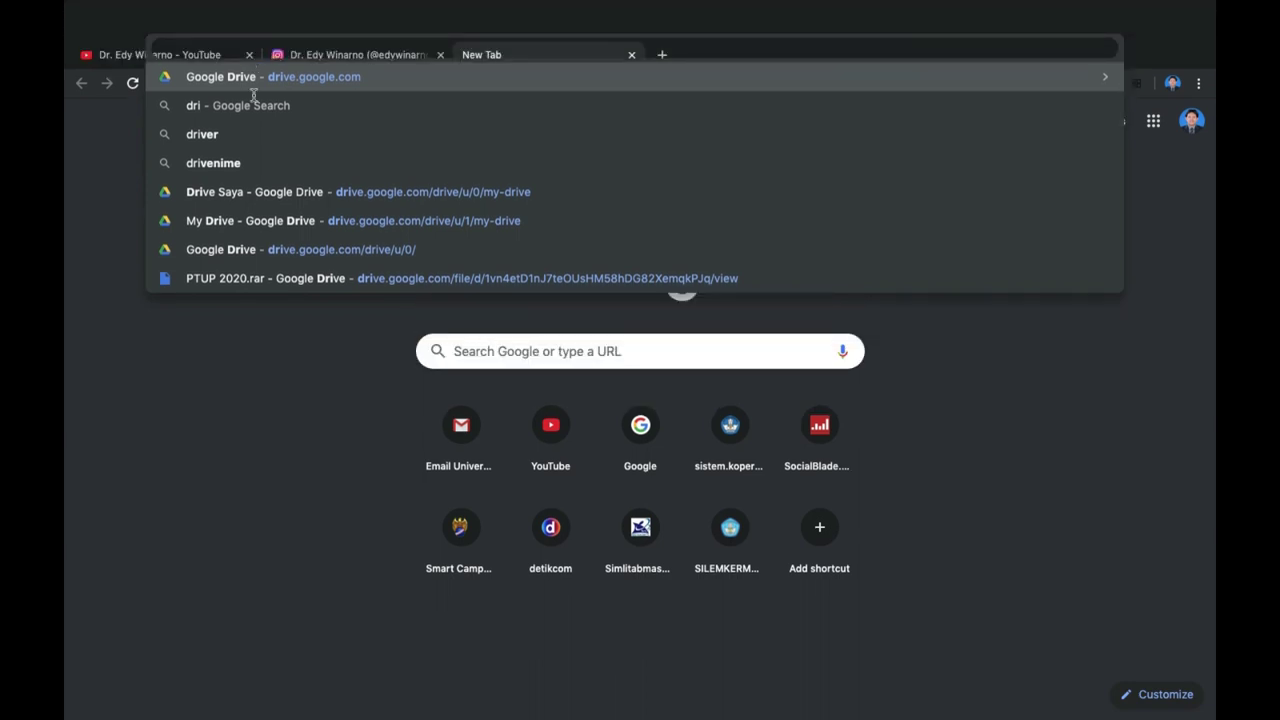
click(323, 53)
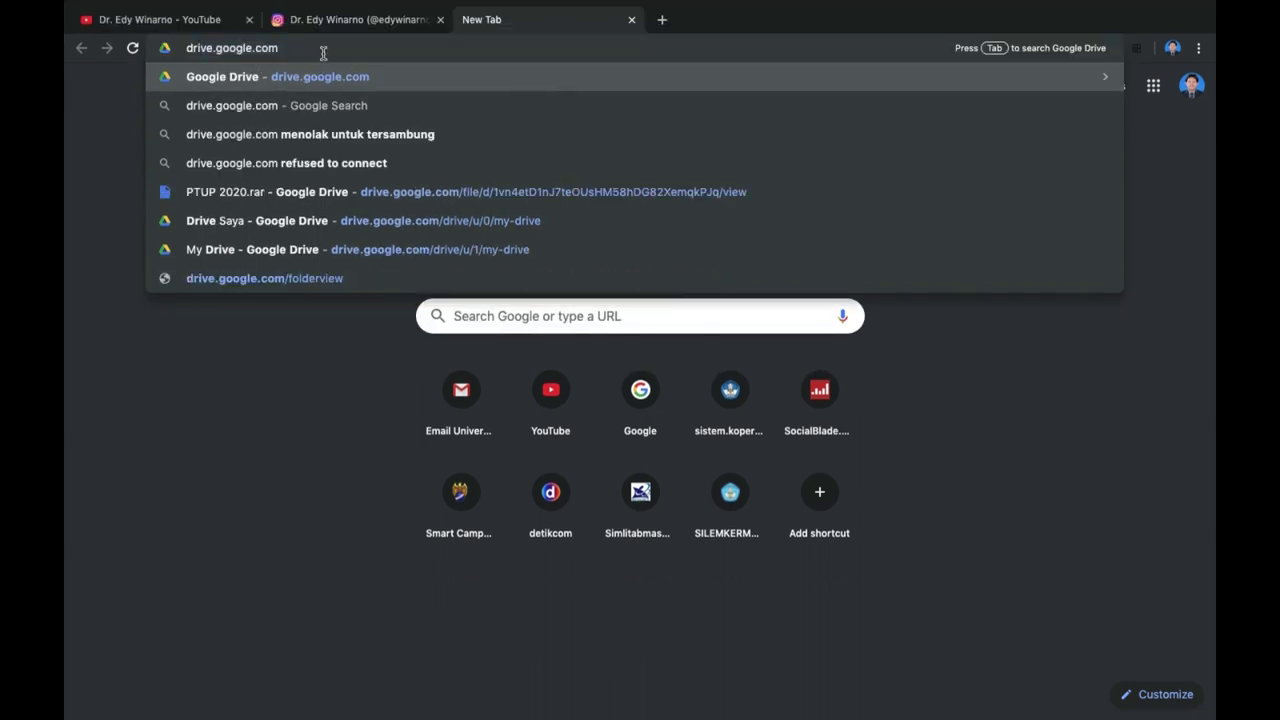
key(Return)
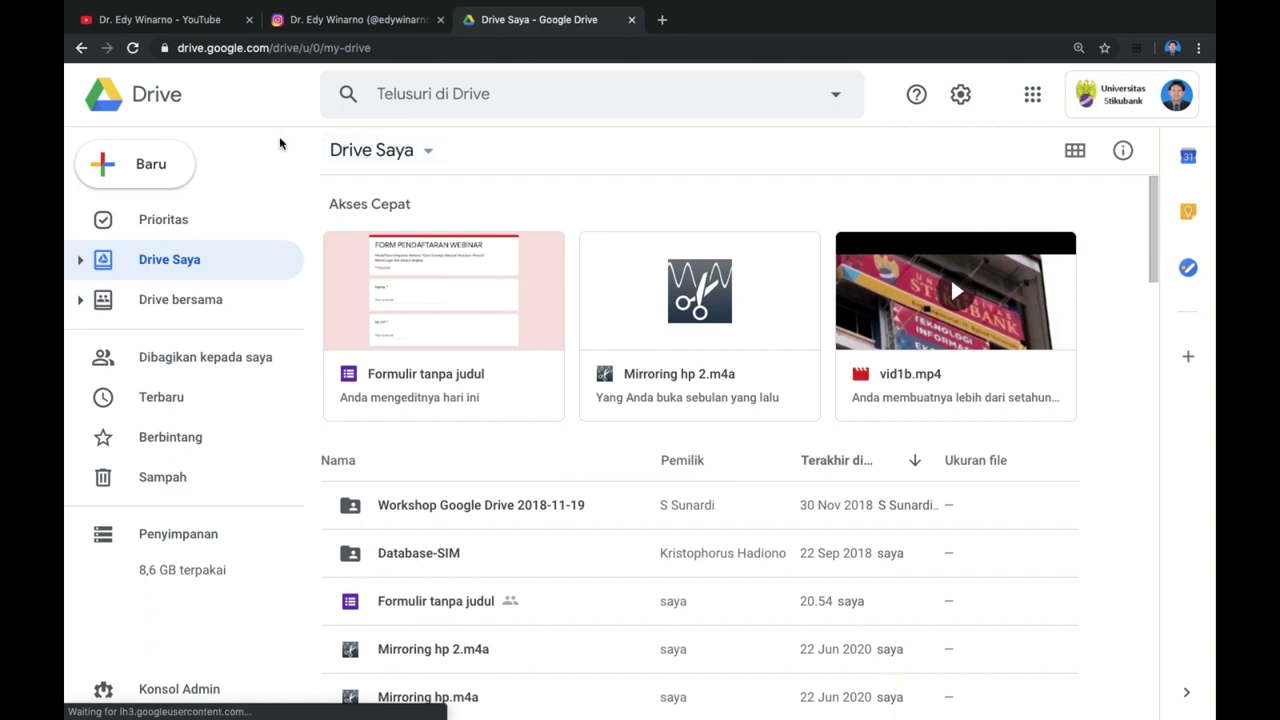
Create a blank Google Form, 'Formulir tanpa judul', from My Drive's Lainnya menu
click(421, 155)
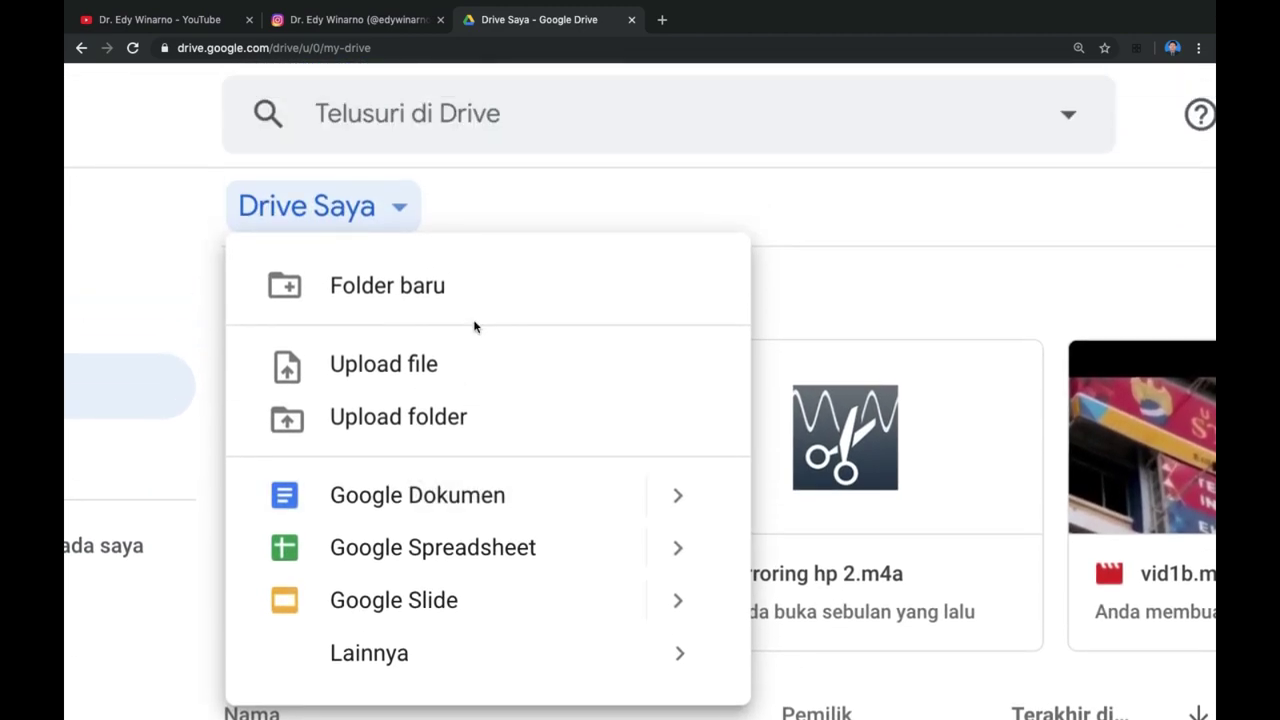
scroll(476, 328, down, 2)
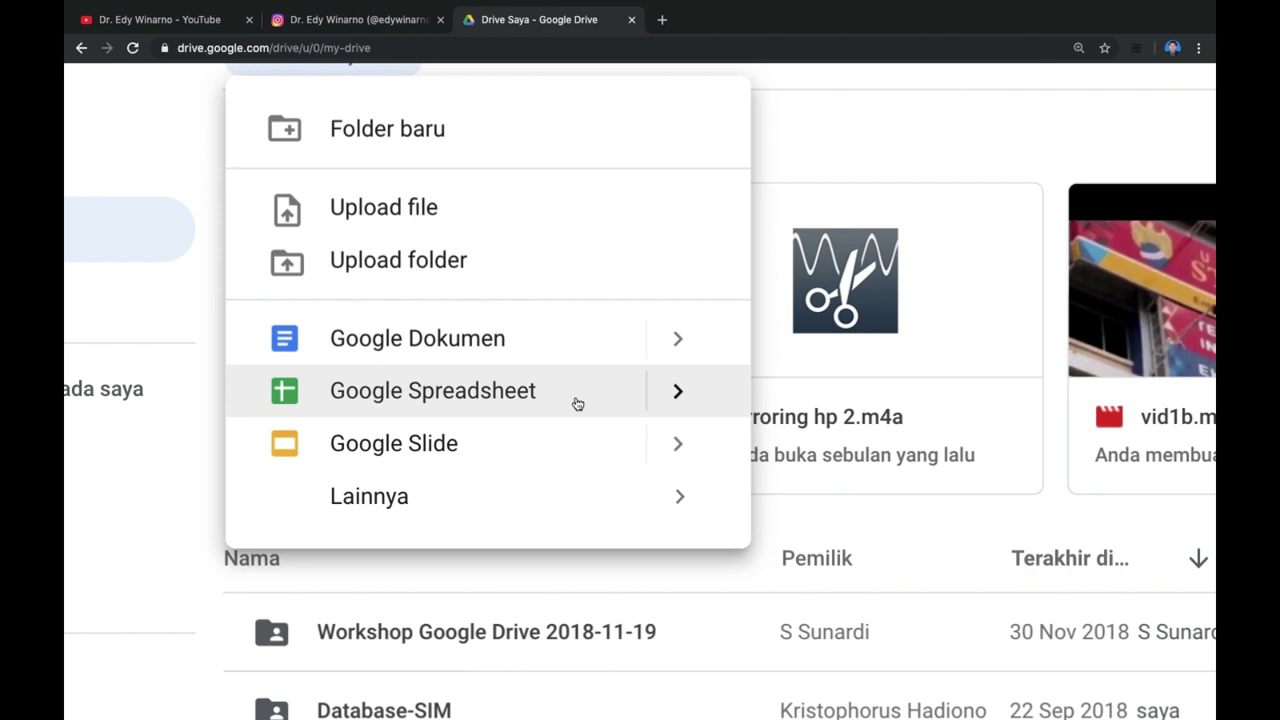
click(680, 499)
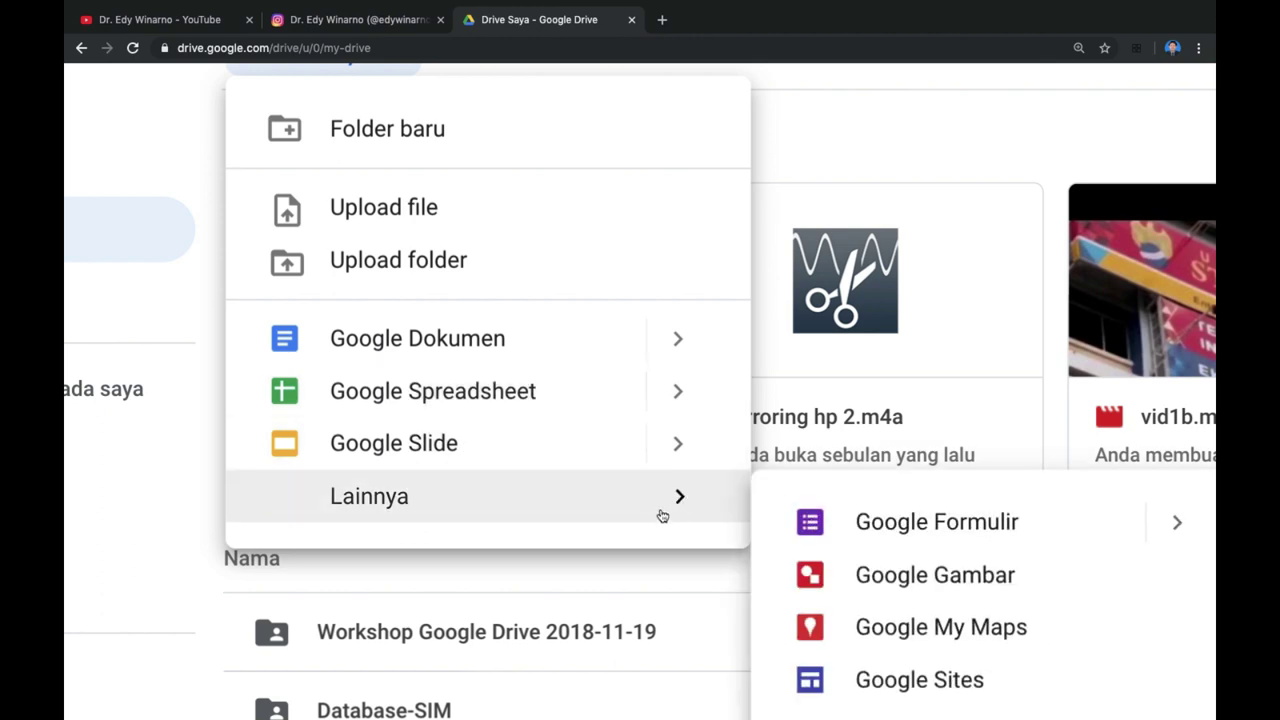
click(934, 524)
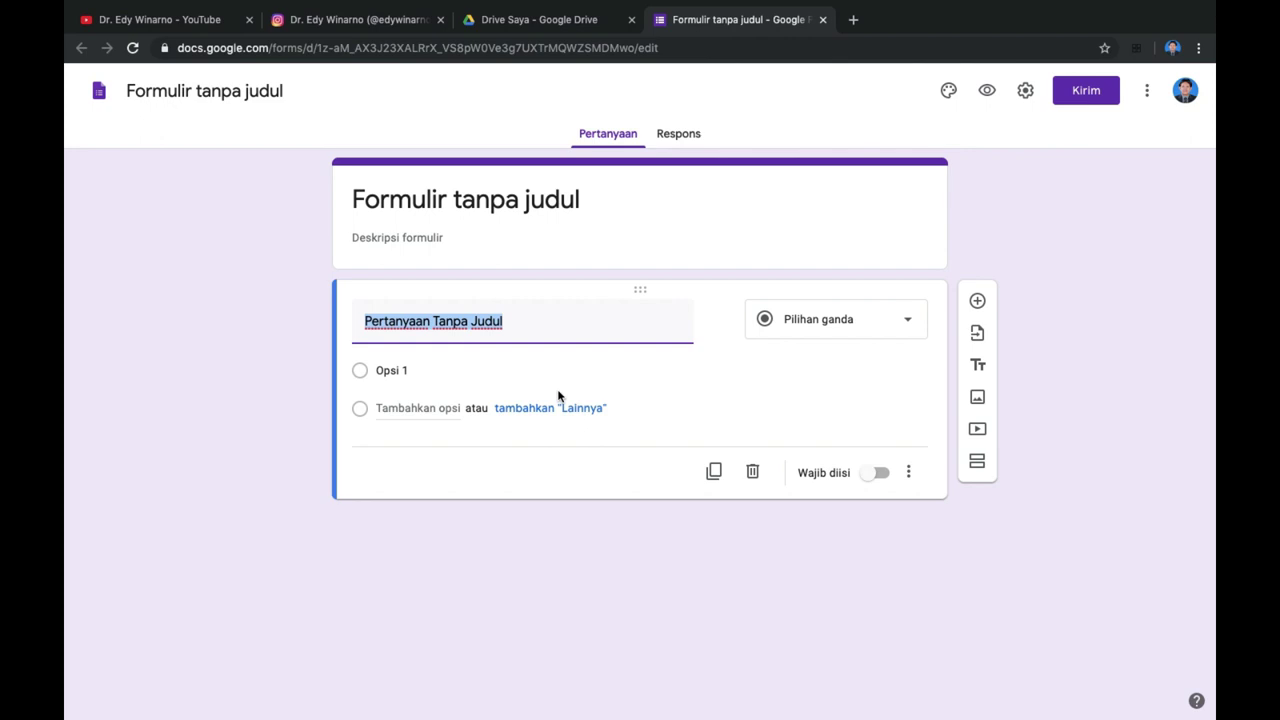
Title the form 'Pendaftaran Seminar Entrepreneurship'
click(538, 201)
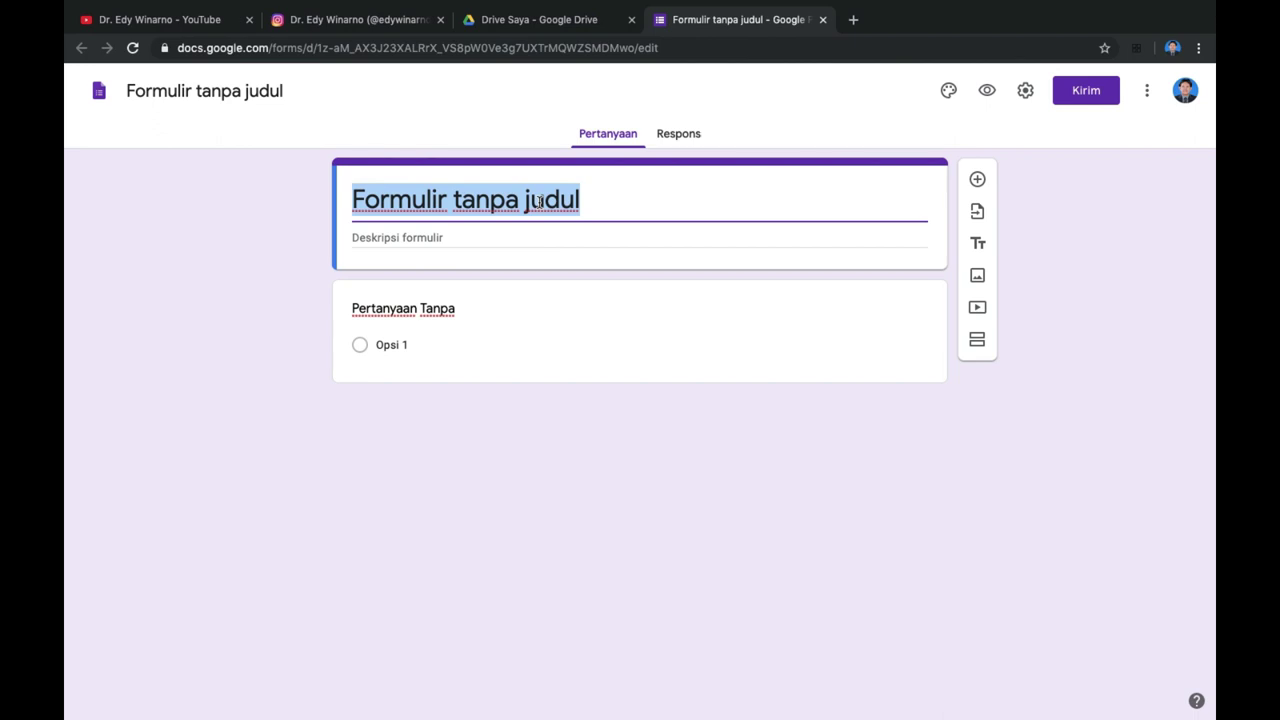
text(Sem)
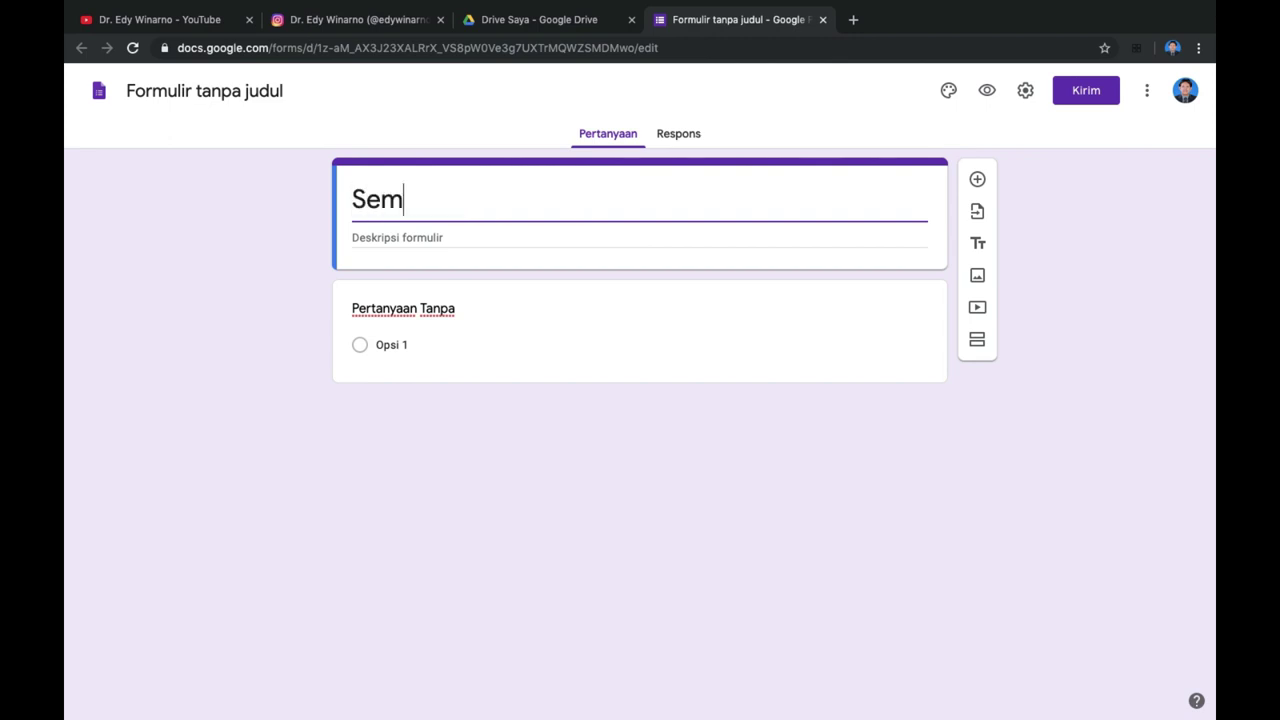
key(BackSpace)
key(BackSpace)
key(BackSpace)
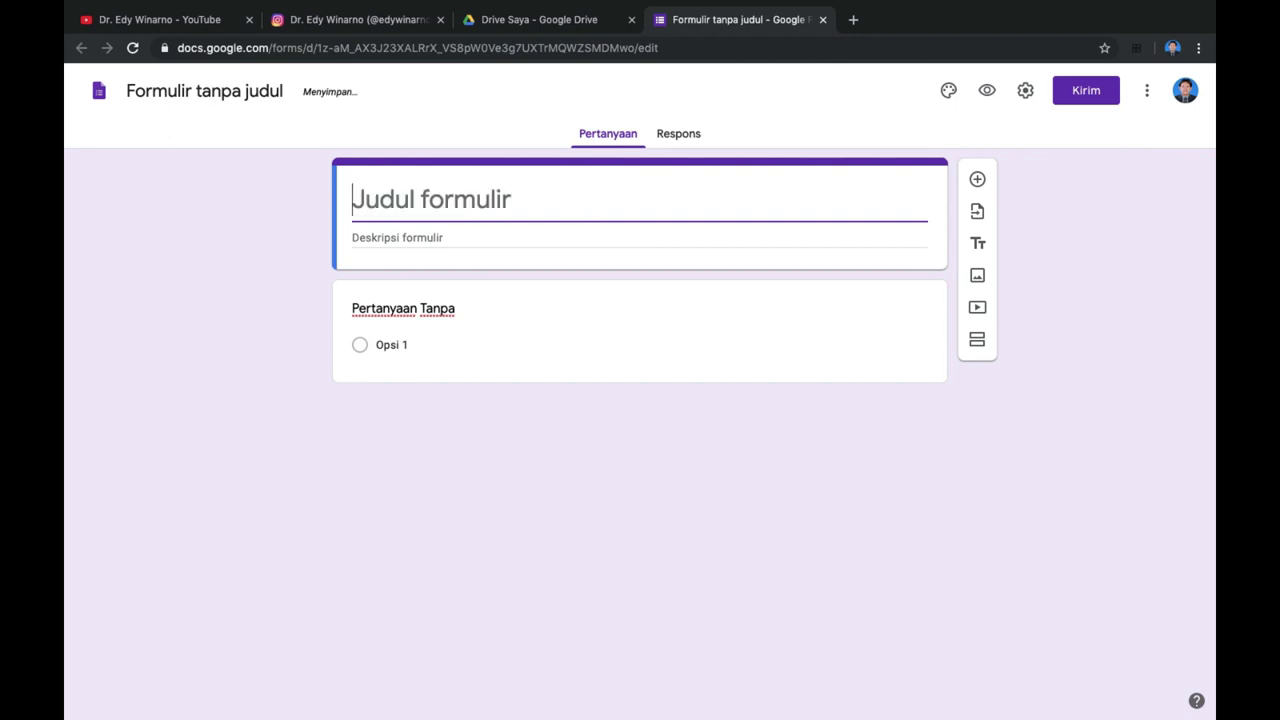
text(Pendaf)
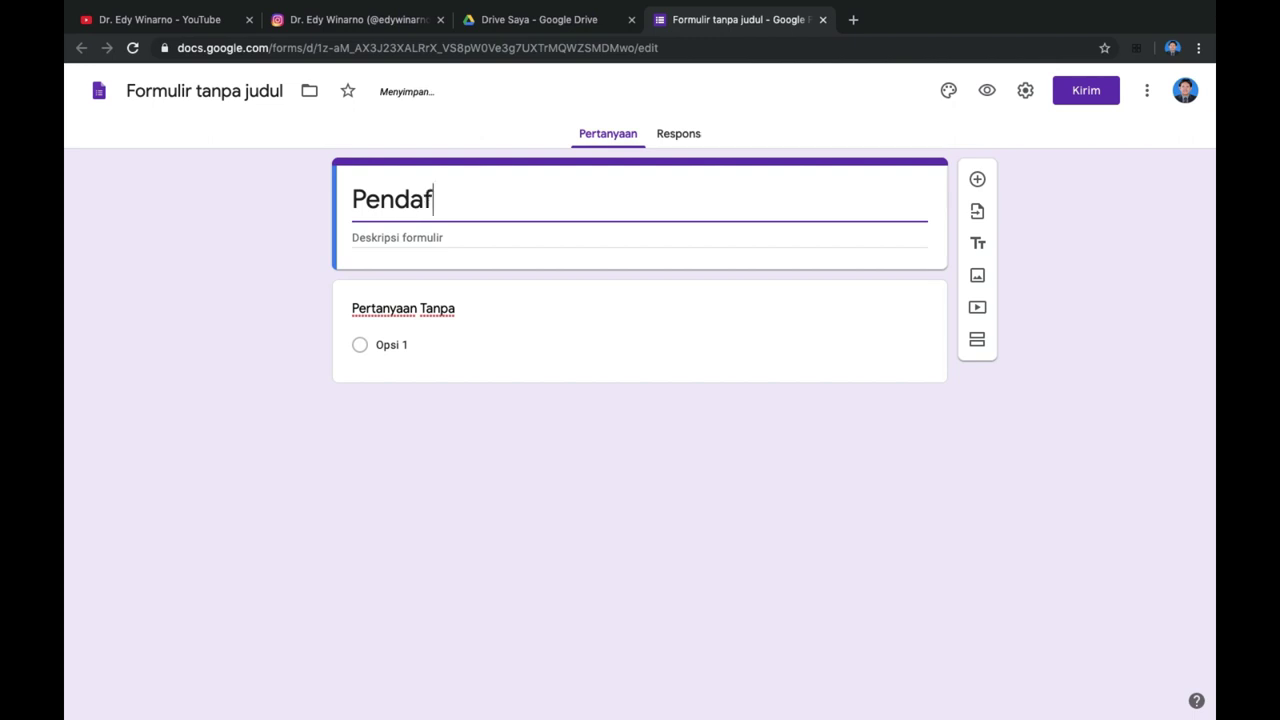
text(taran Se)
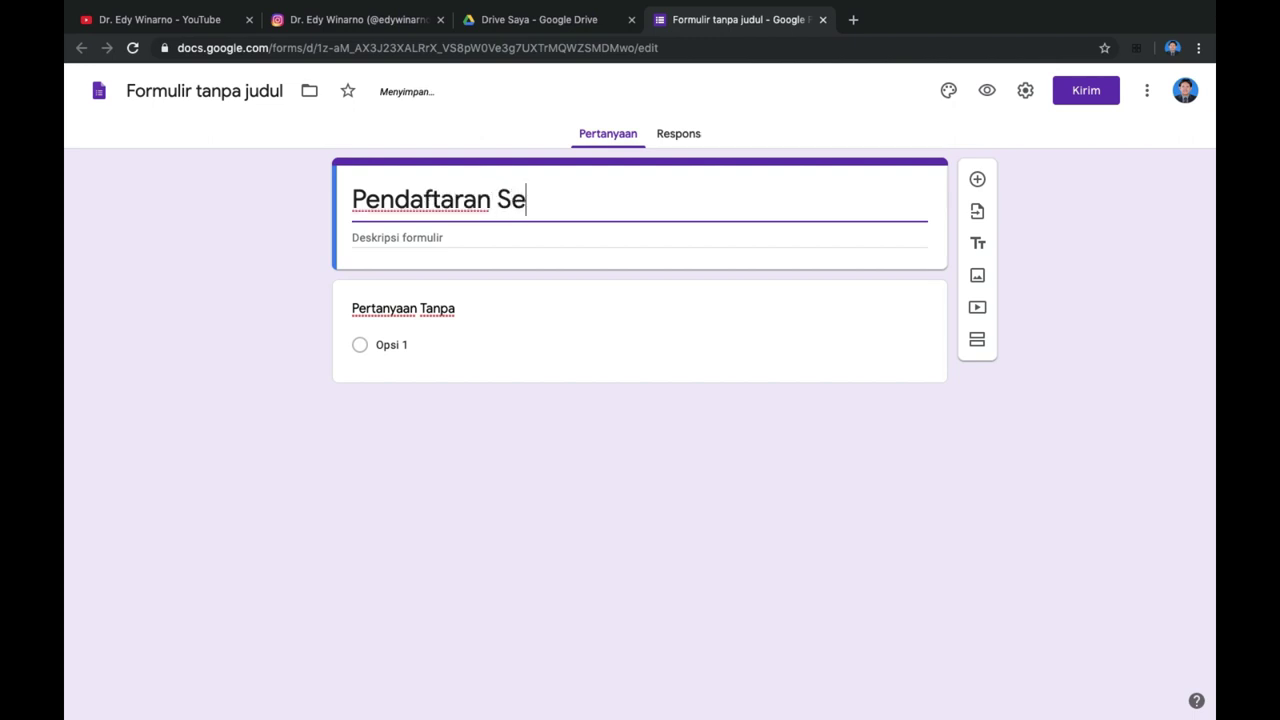
text(minar)
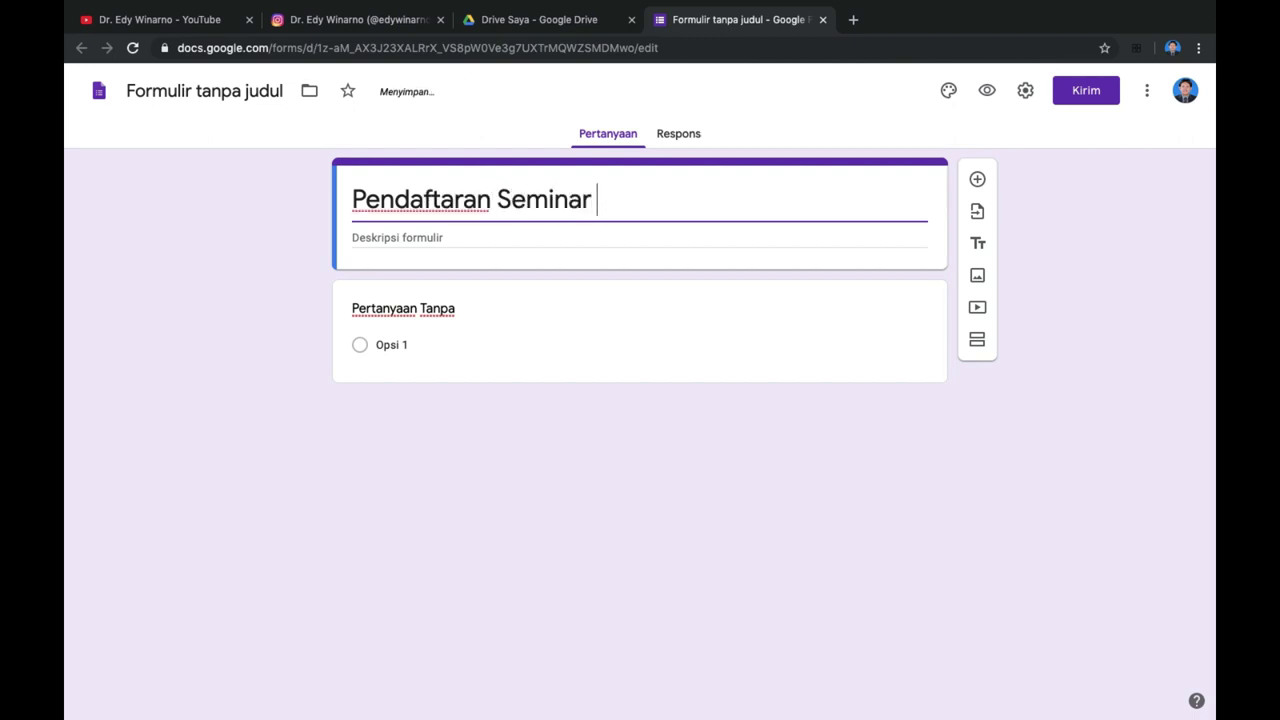
text( Entre)
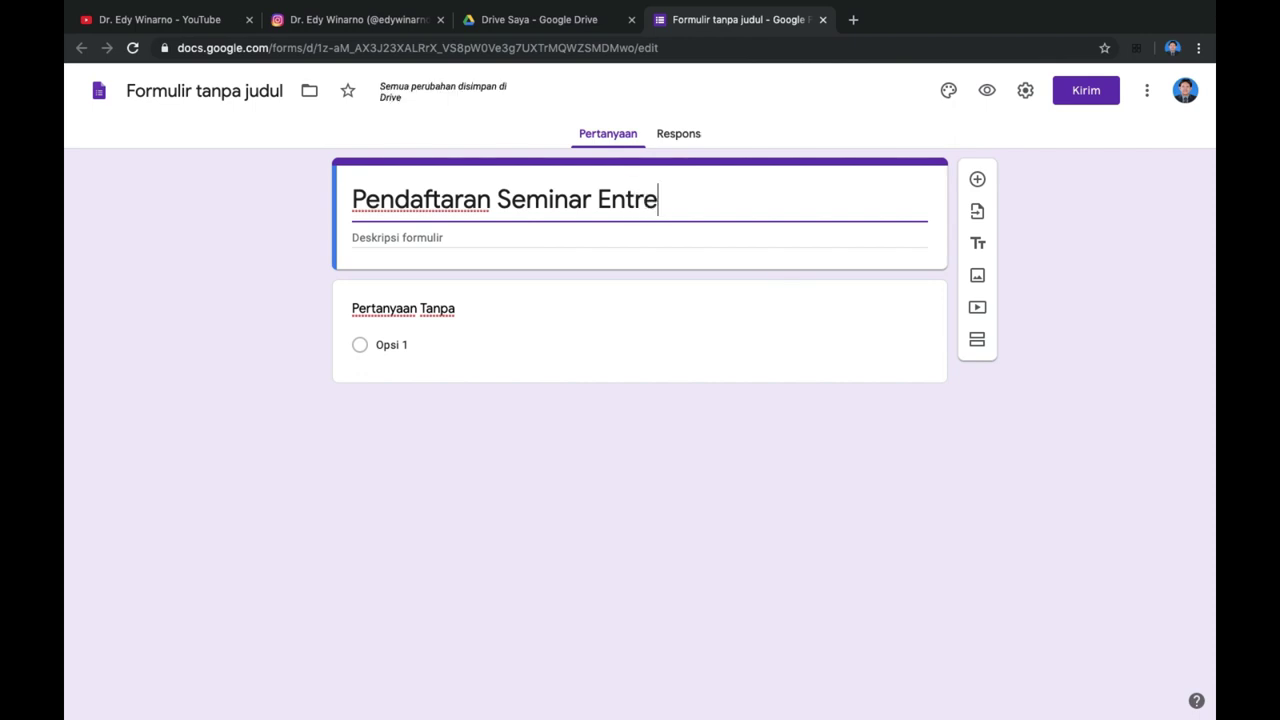
text(preneurship)
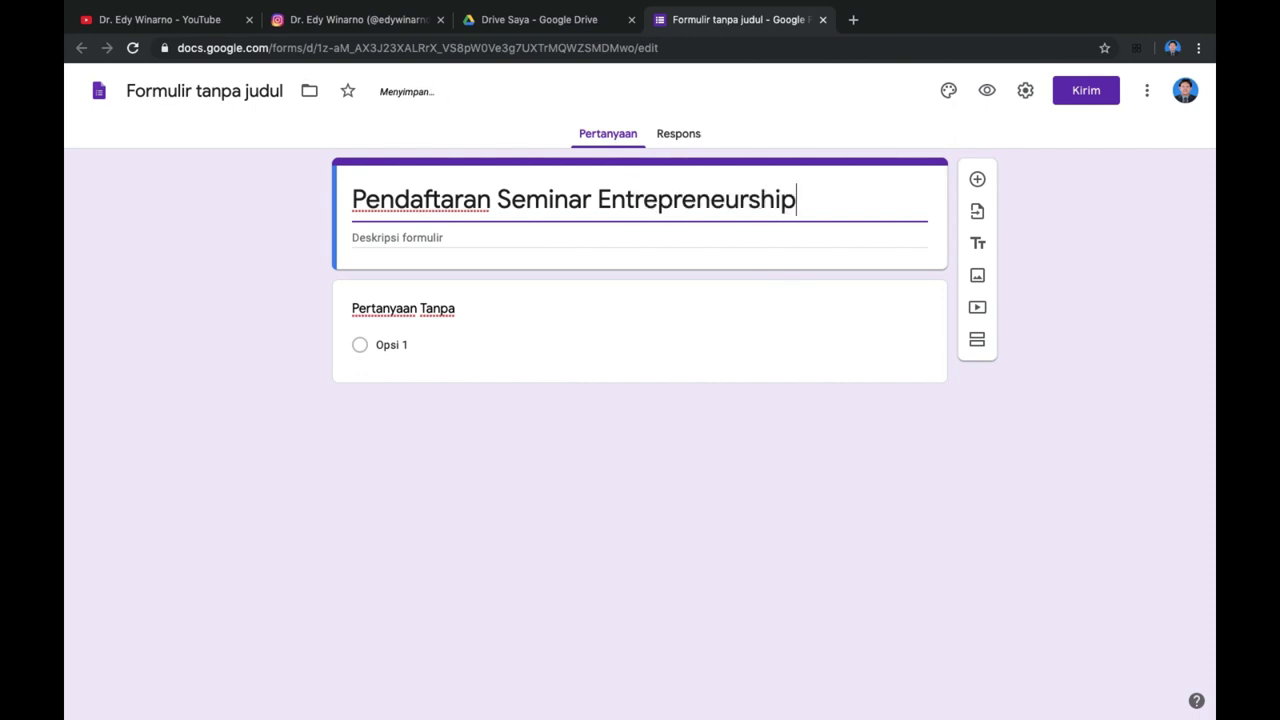
Give the form the description 'Silakan mengisi formulir ini dengan lengkap'
click(391, 238)
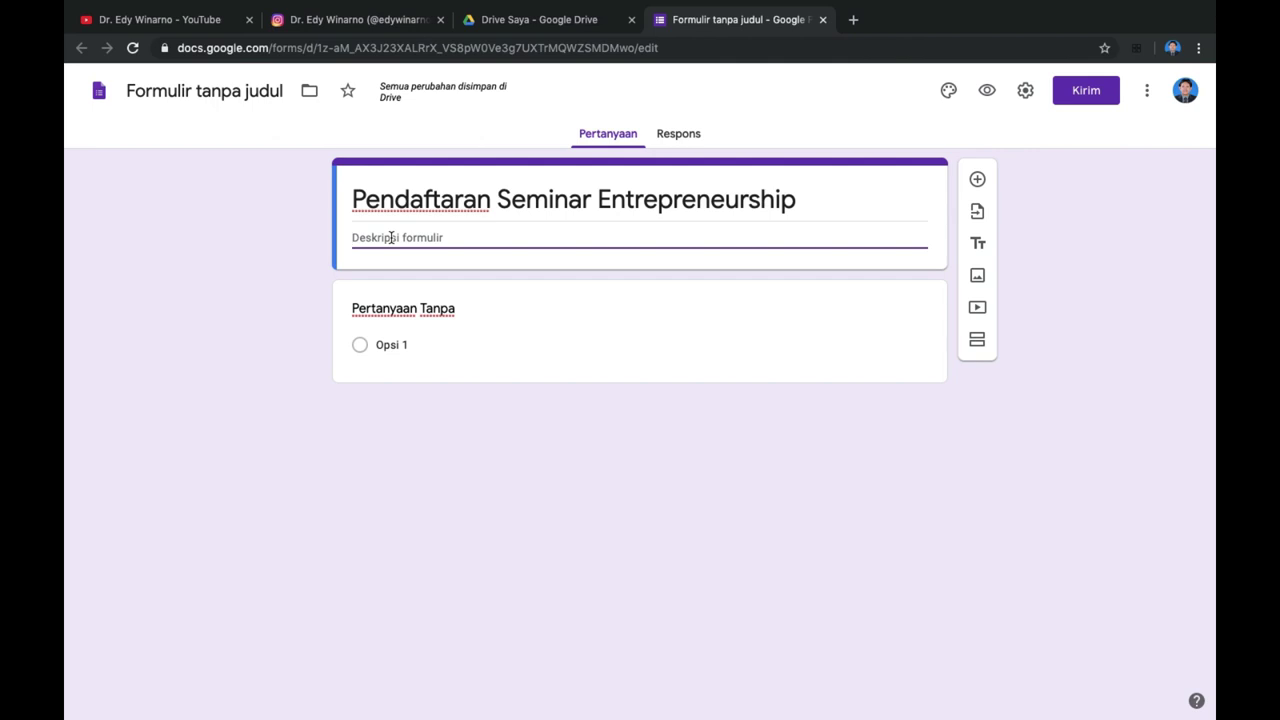
text(Silaka)
key(BackSpace)
key(BackSpace)
key(BackSpace)
key(BackSpace)
key(BackSpace)
text(ilakan )
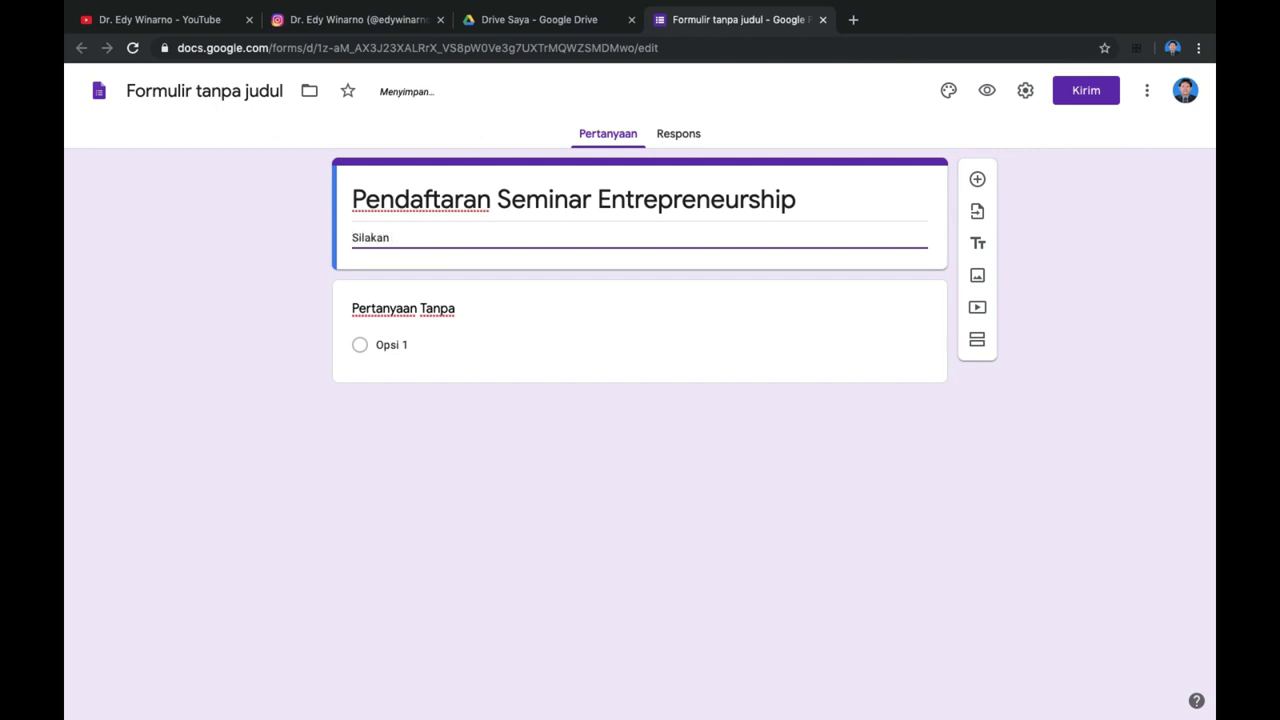
text(mengisi formulir ini dengan leng)
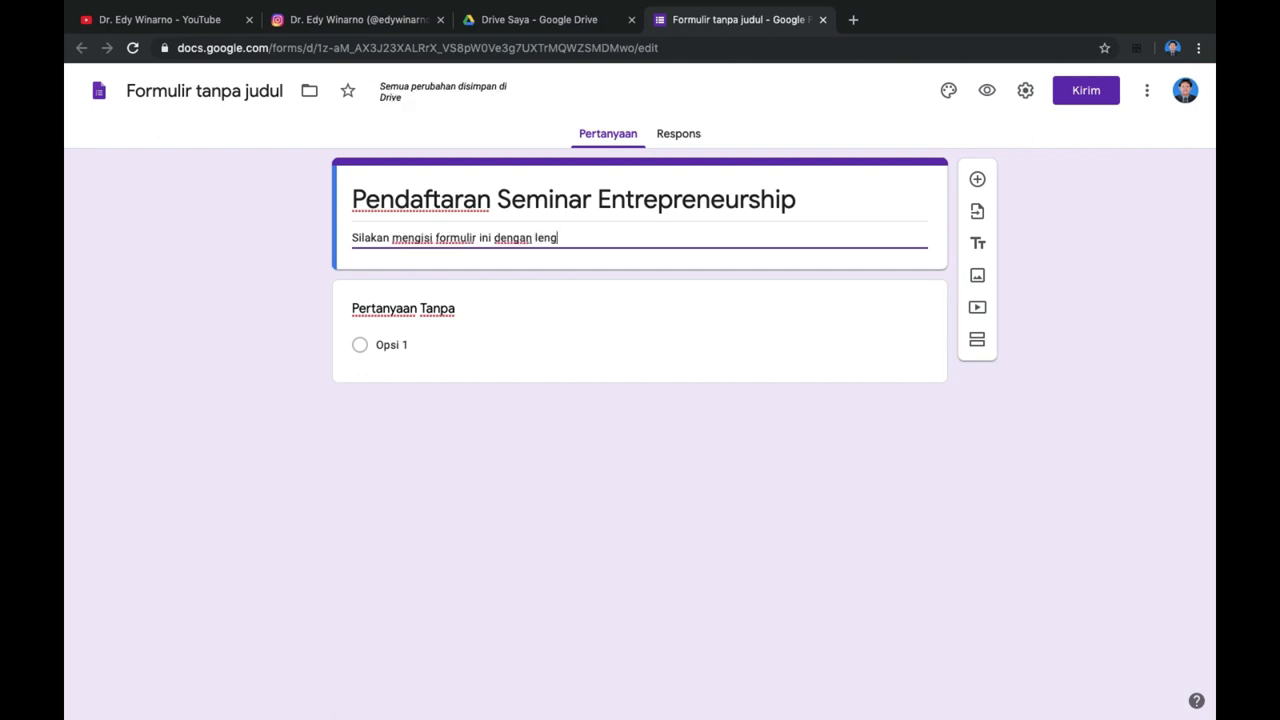
text(kap)
Make the first question a required short-answer 'Nama' question, then add a new question
click(406, 308)
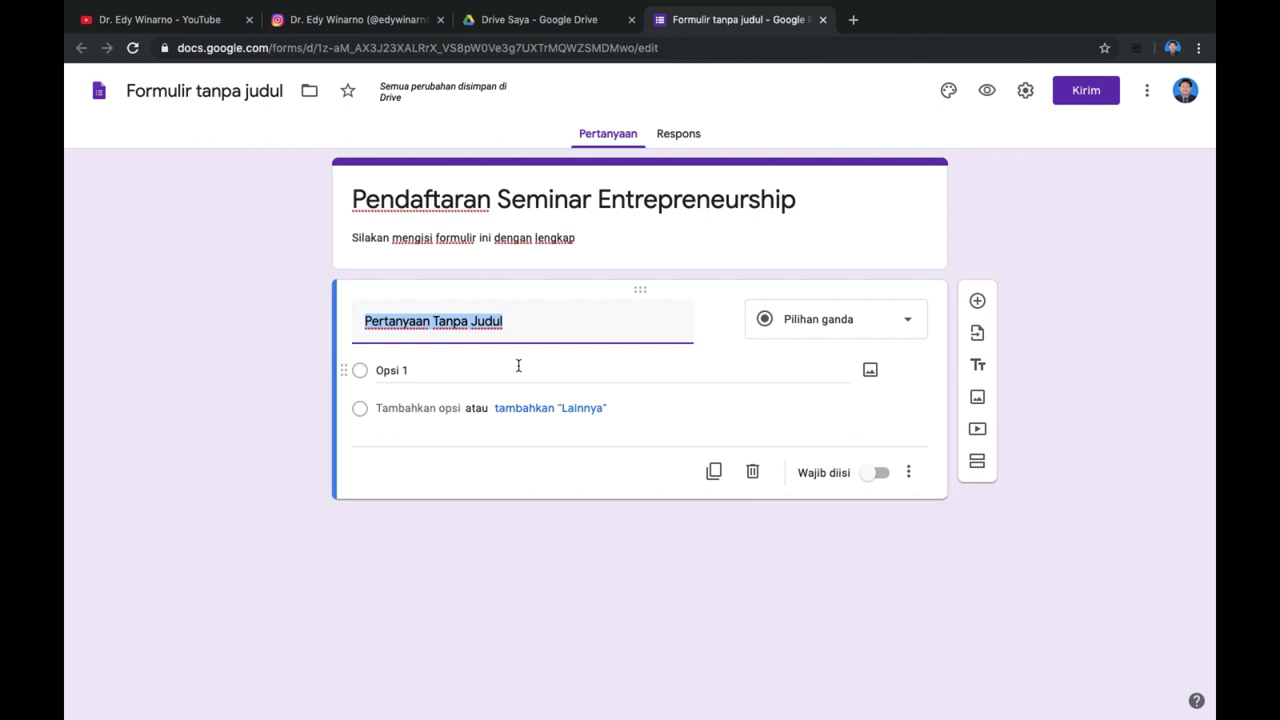
text(Nama)
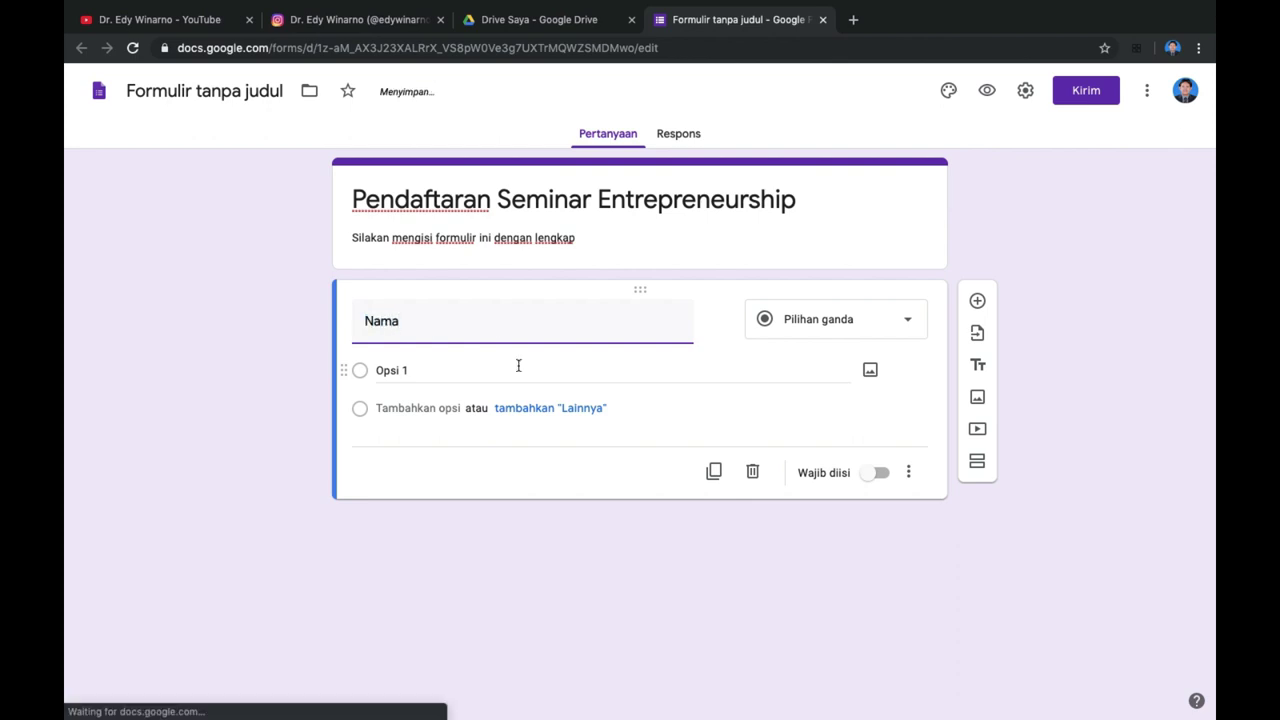
click(908, 322)
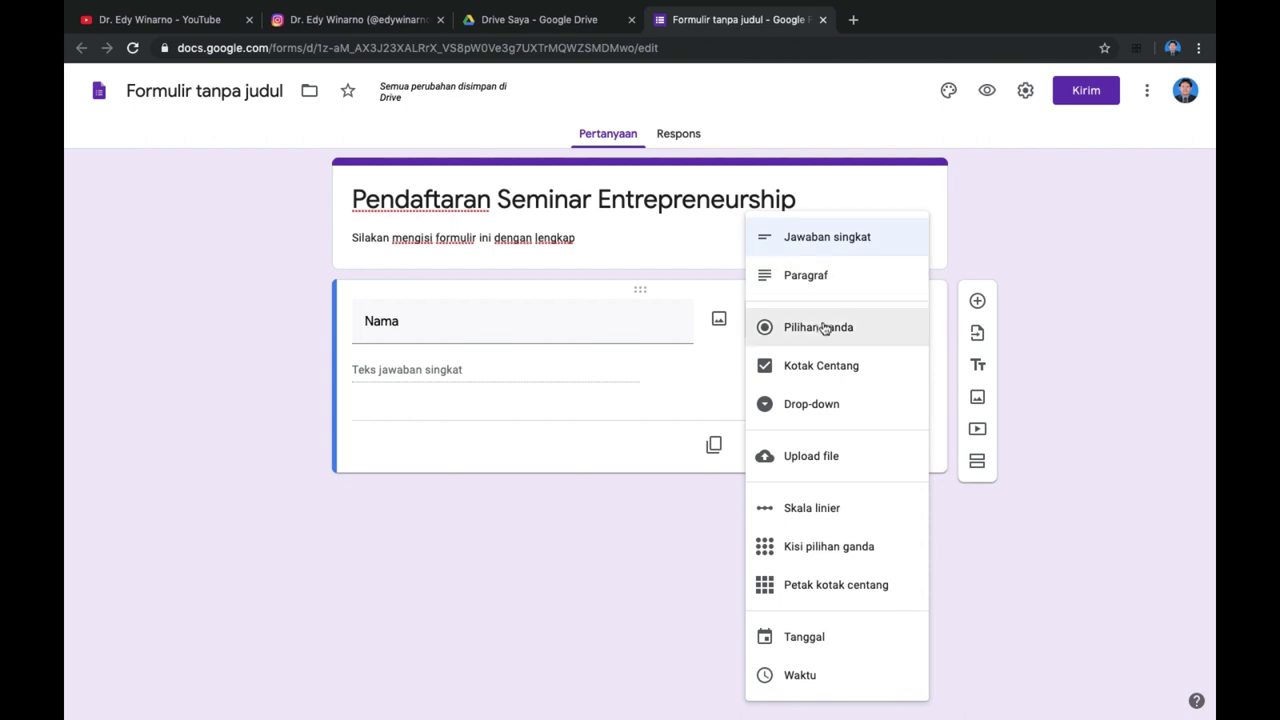
click(843, 240)
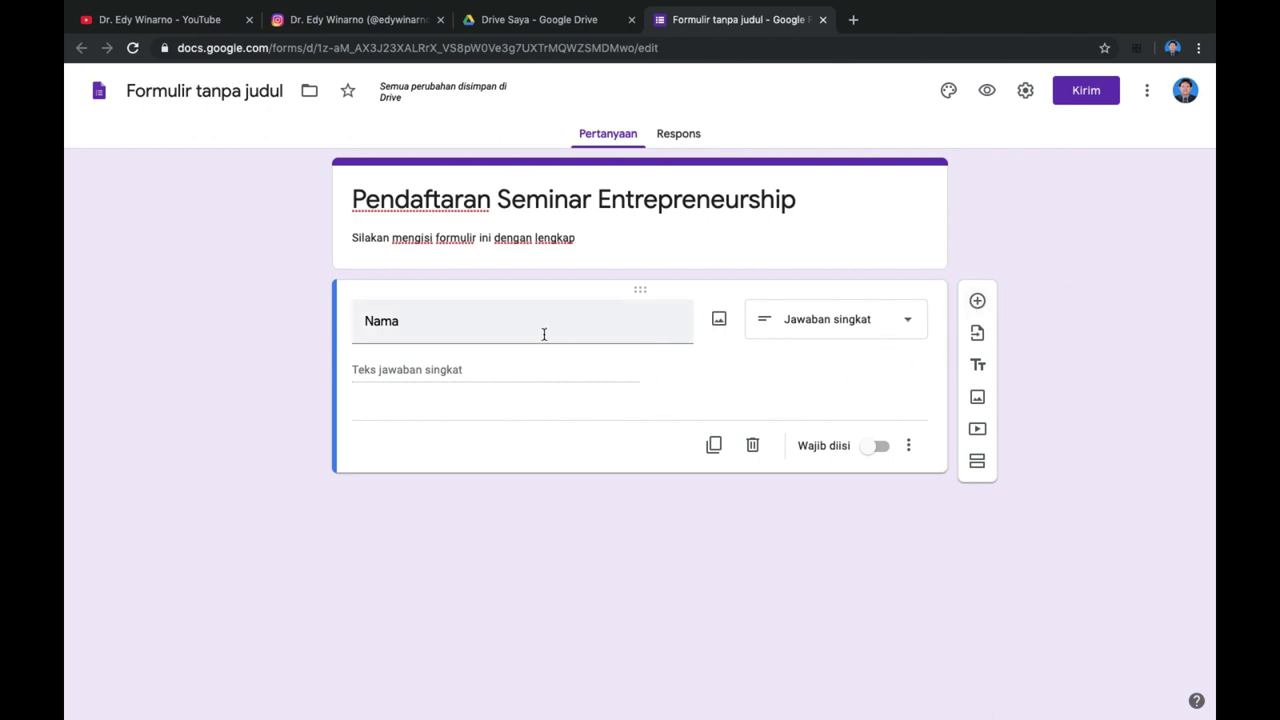
click(880, 447)
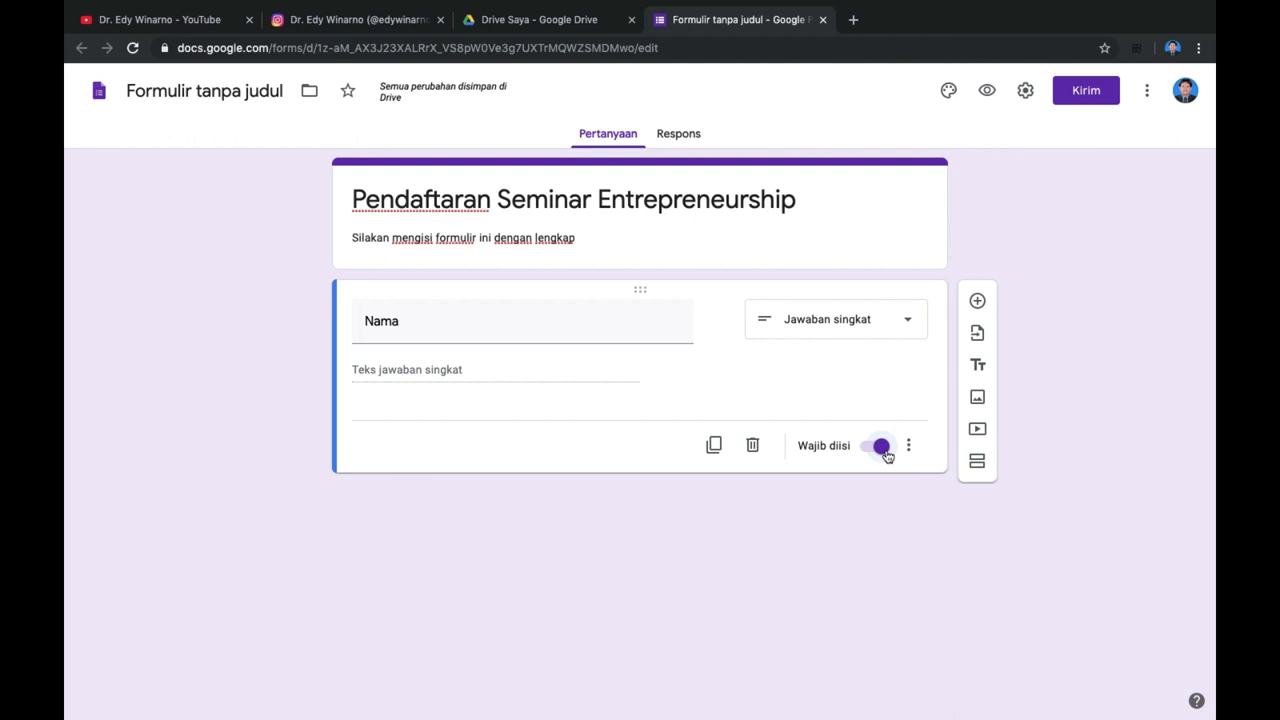
click(977, 301)
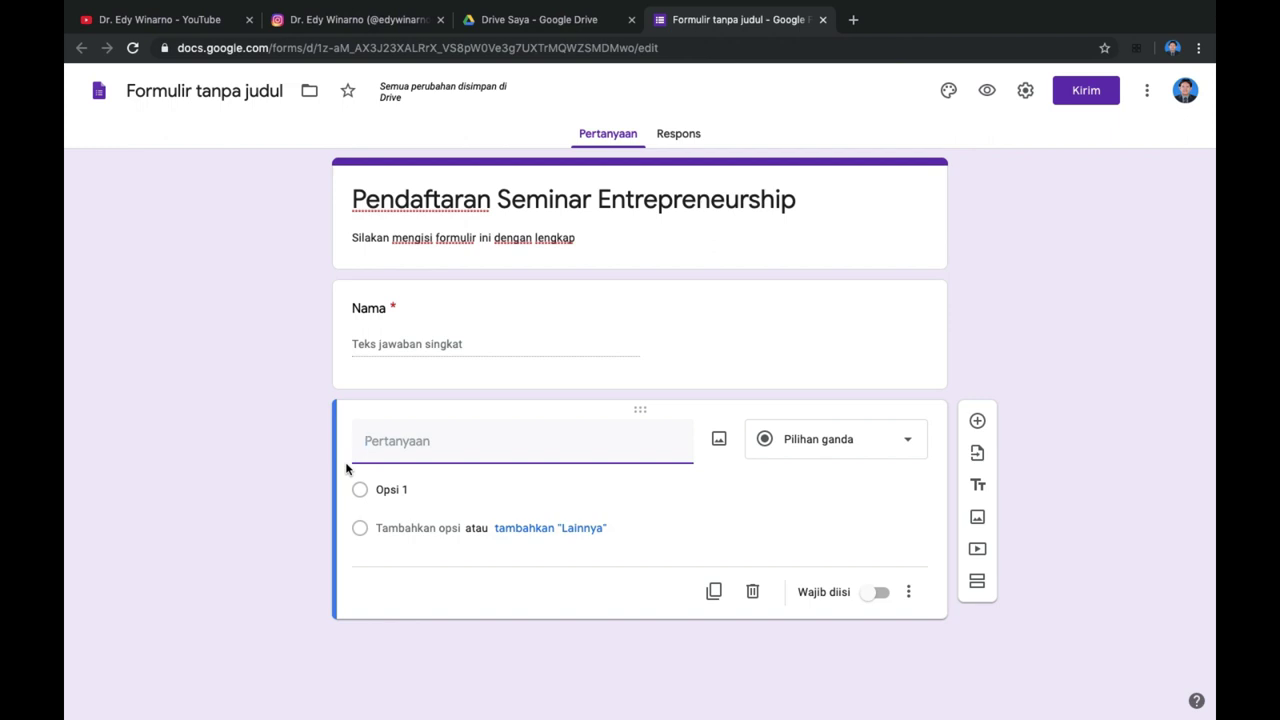
Make the second question a required short-answer 'Alamat Email', then add another question
text(ALa)
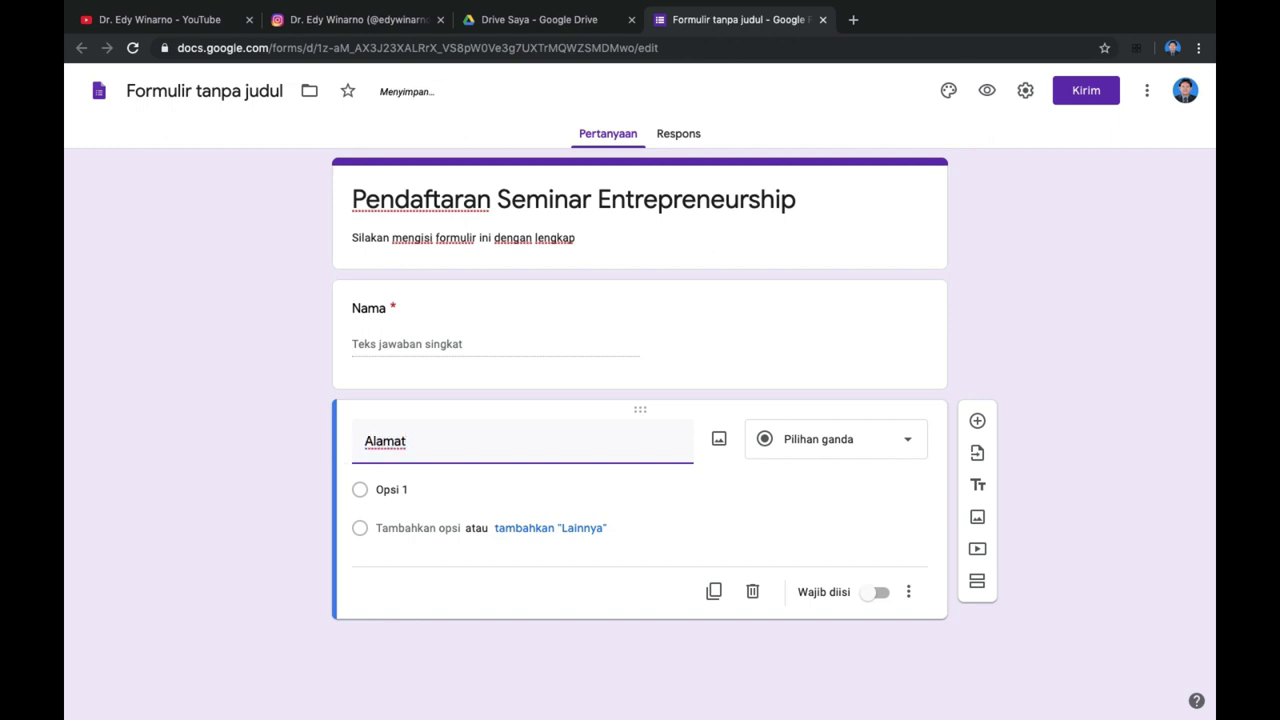
text(Email)
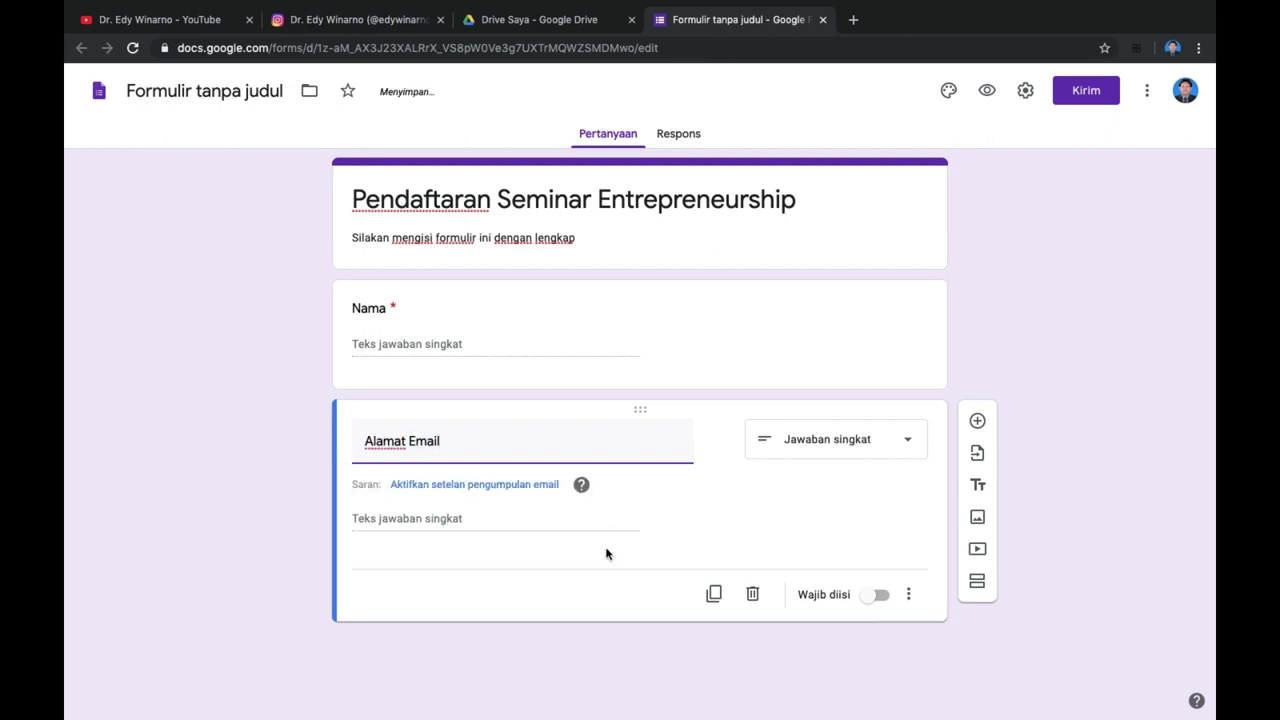
click(903, 442)
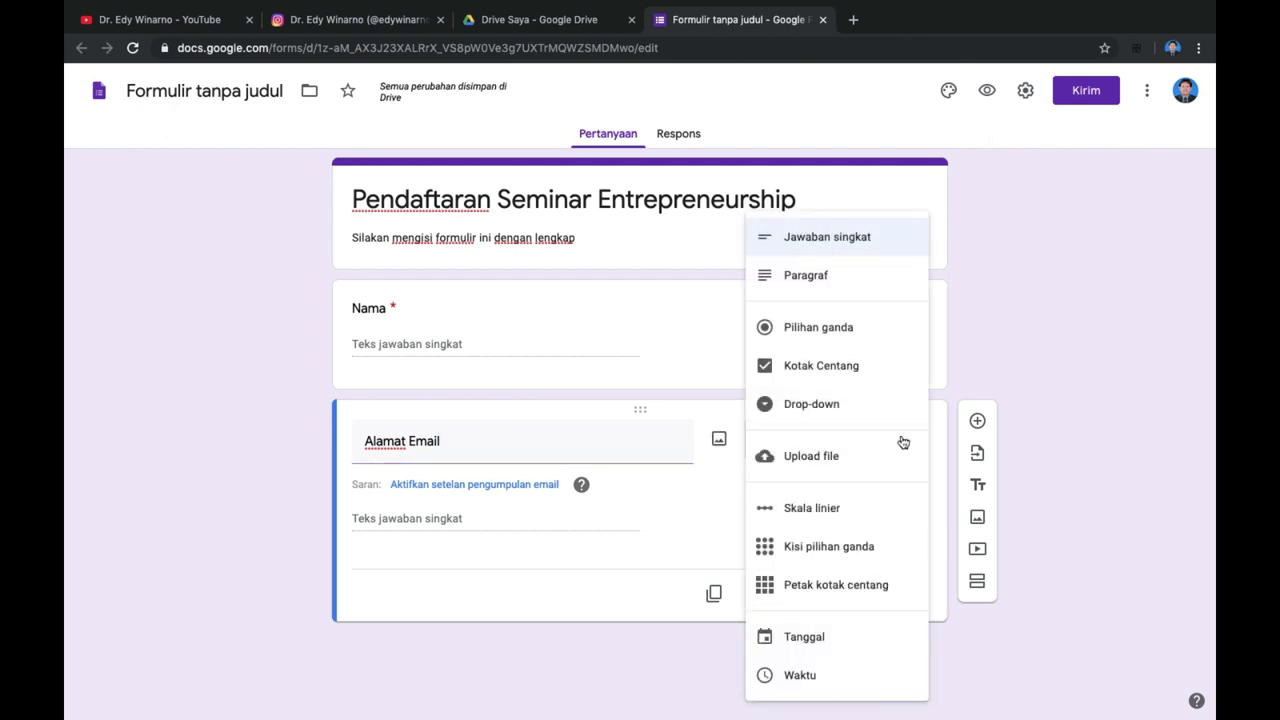
click(837, 242)
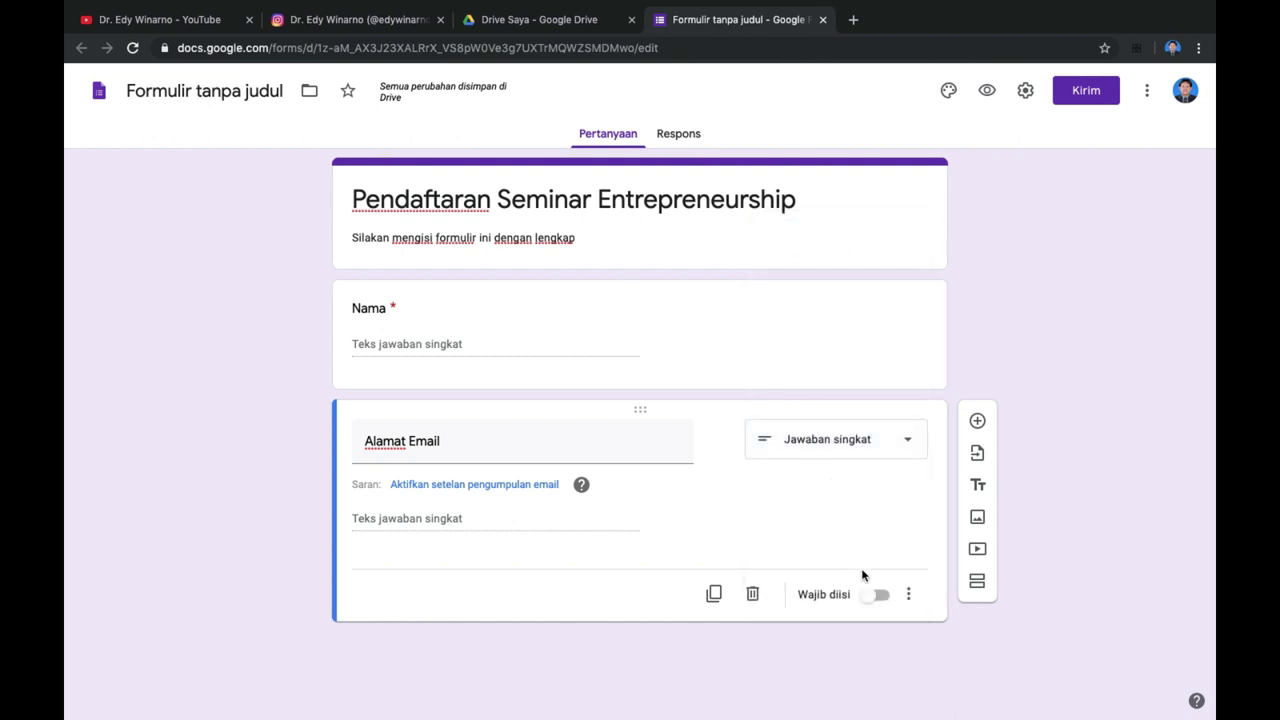
click(882, 598)
click(977, 421)
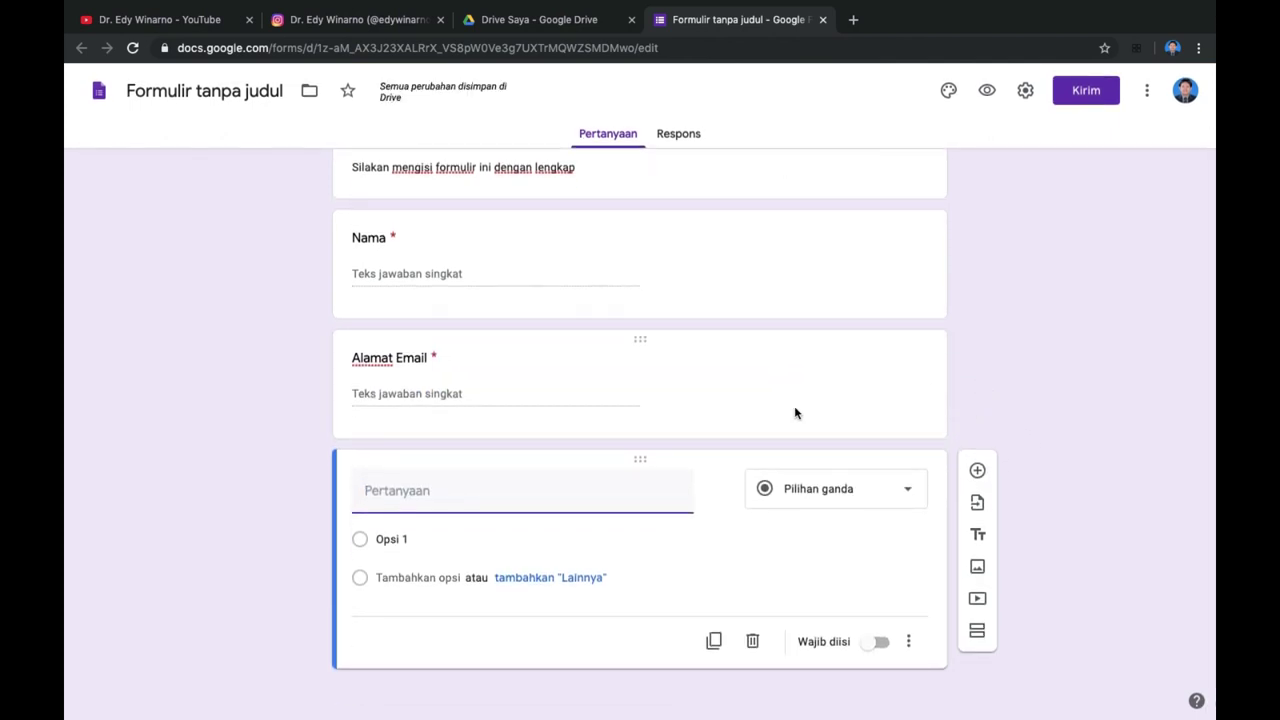
Make the third question a required short-answer 'No HP' with number validation, then add a question
text(No HP)
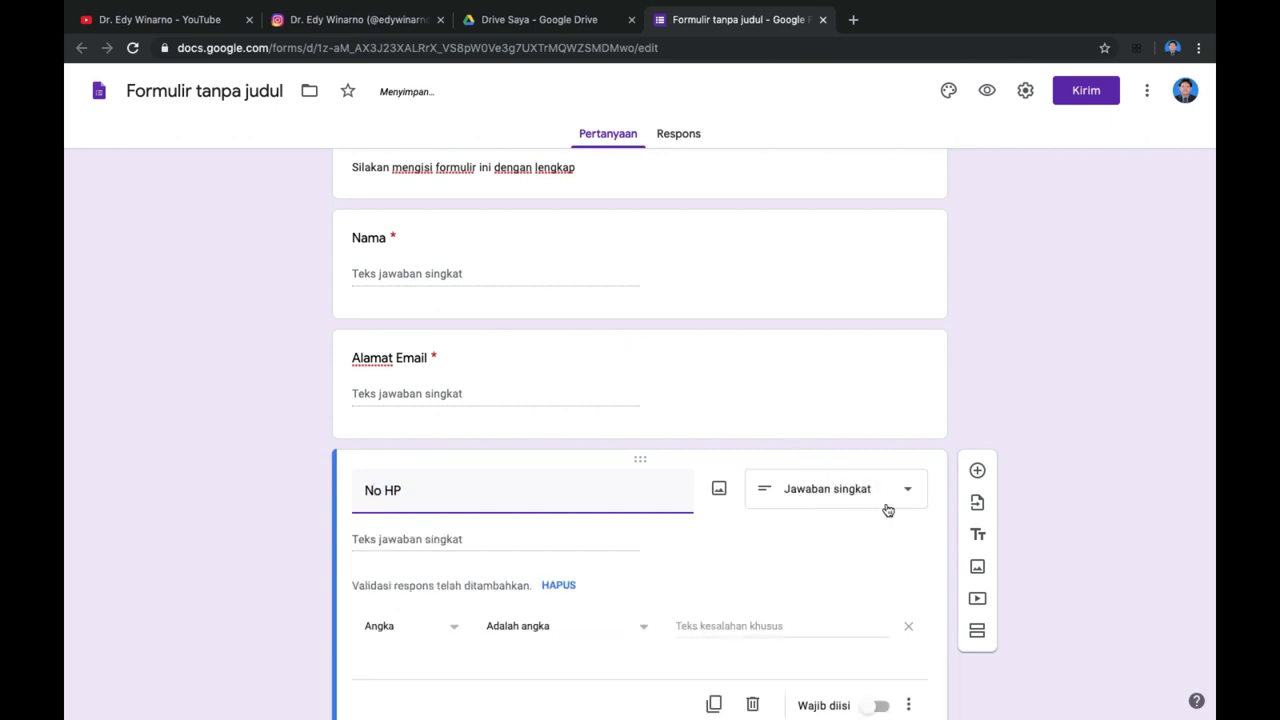
click(907, 491)
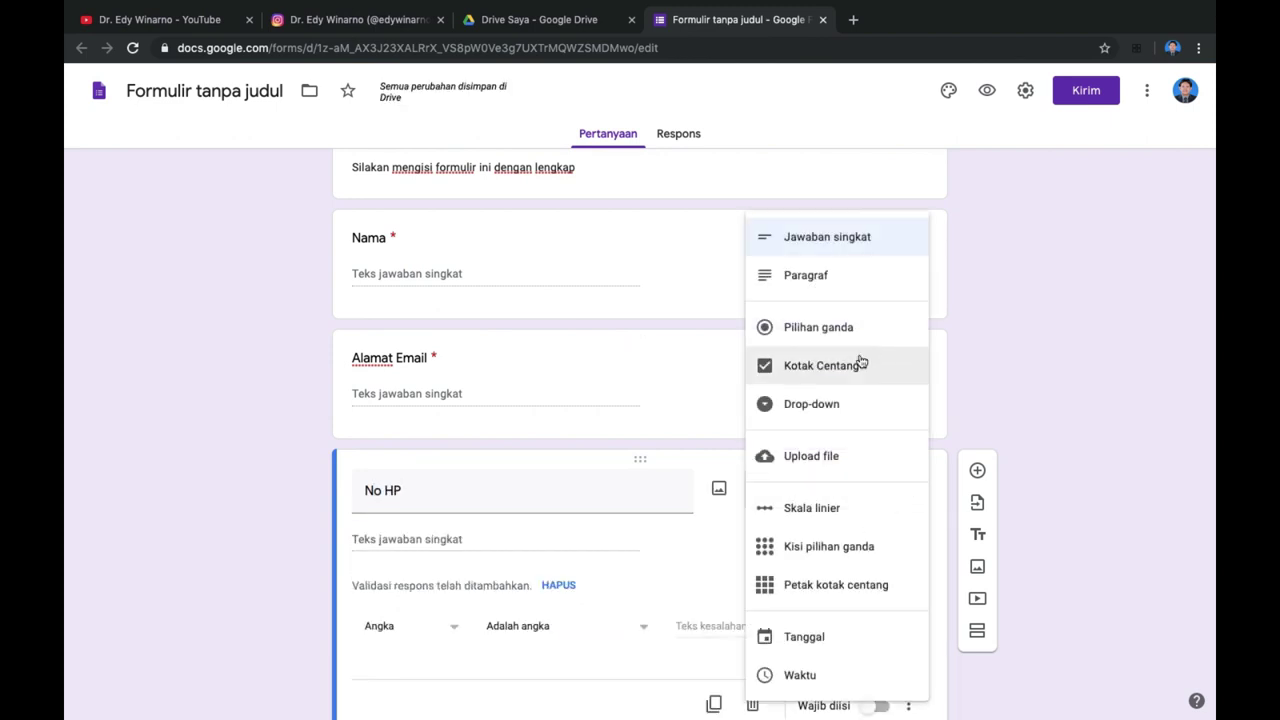
click(838, 236)
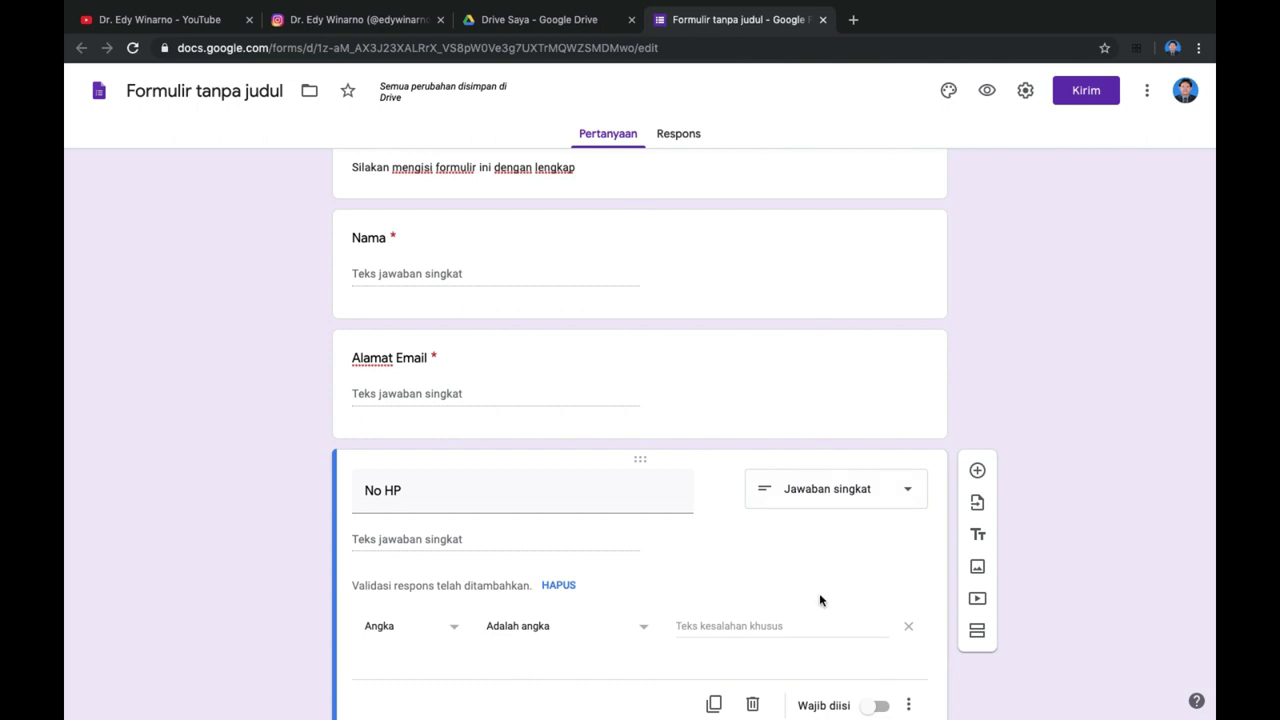
scroll(838, 626, down, 1)
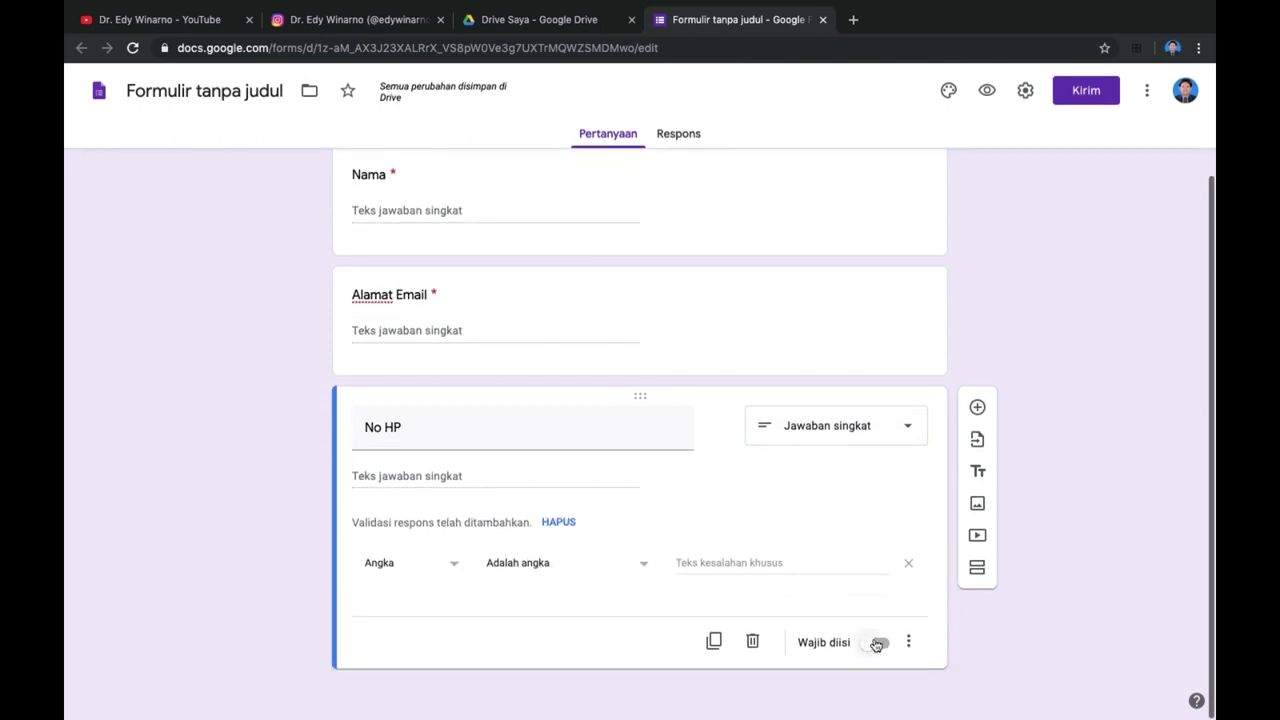
click(883, 644)
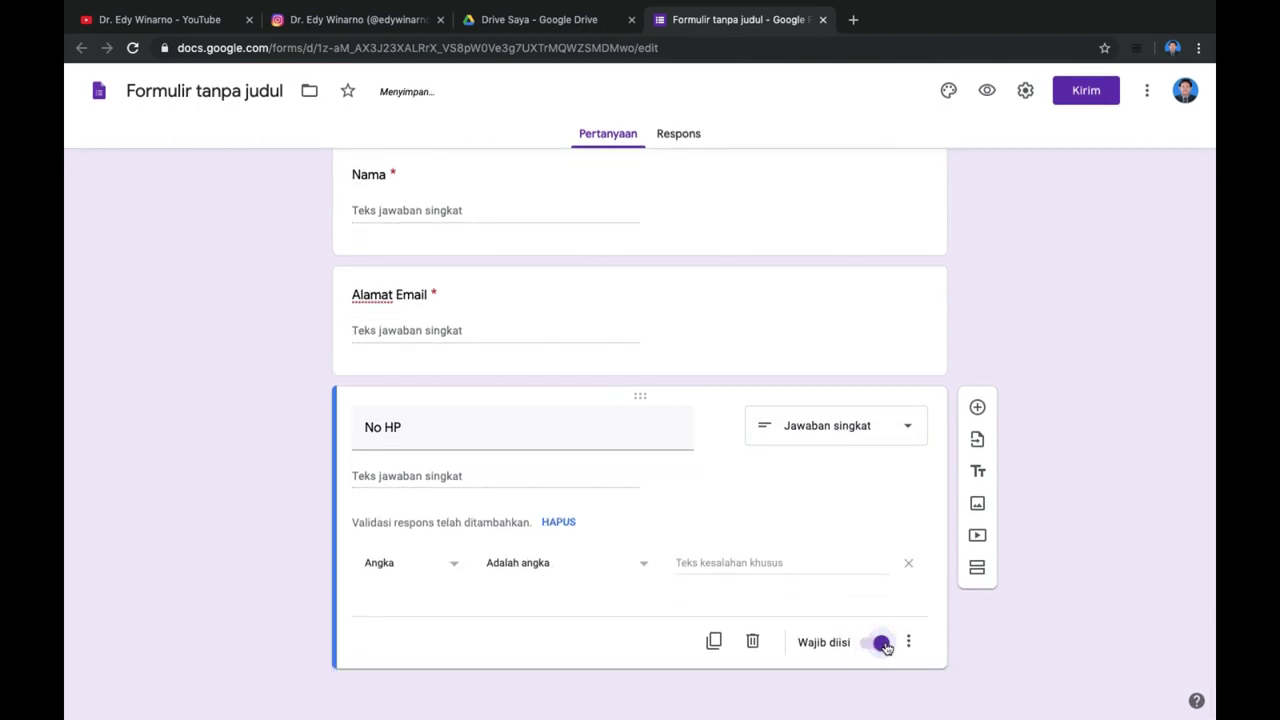
click(978, 410)
Title the new question 'Jenis Kelamin' and make it a checkbox question
scroll(677, 450, down, 1)
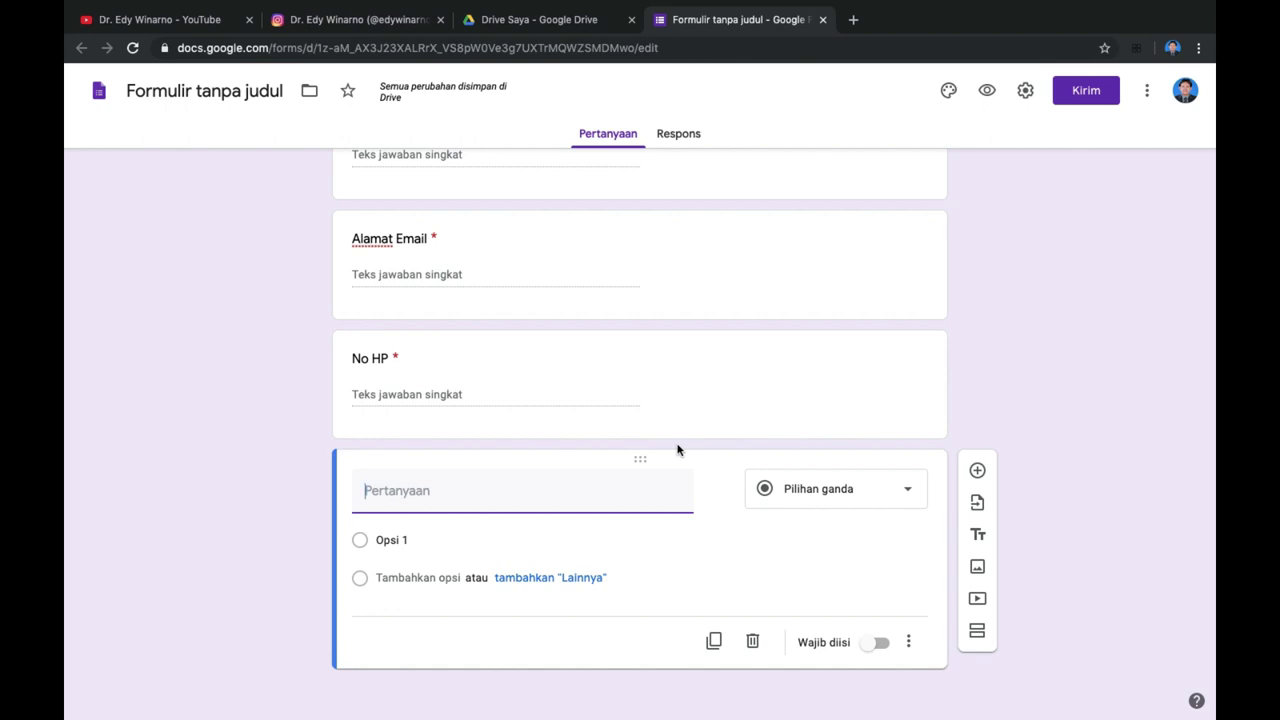
text(Je)
text(nis Ke)
text(lamin)
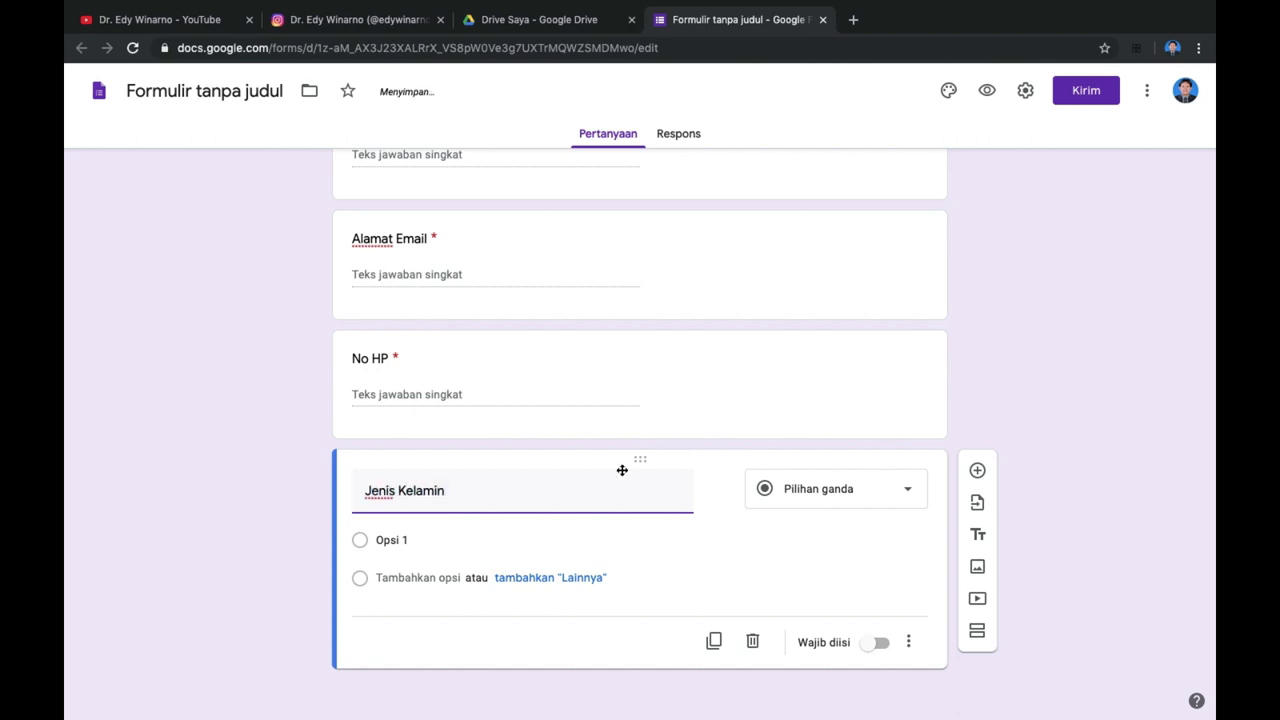
click(904, 498)
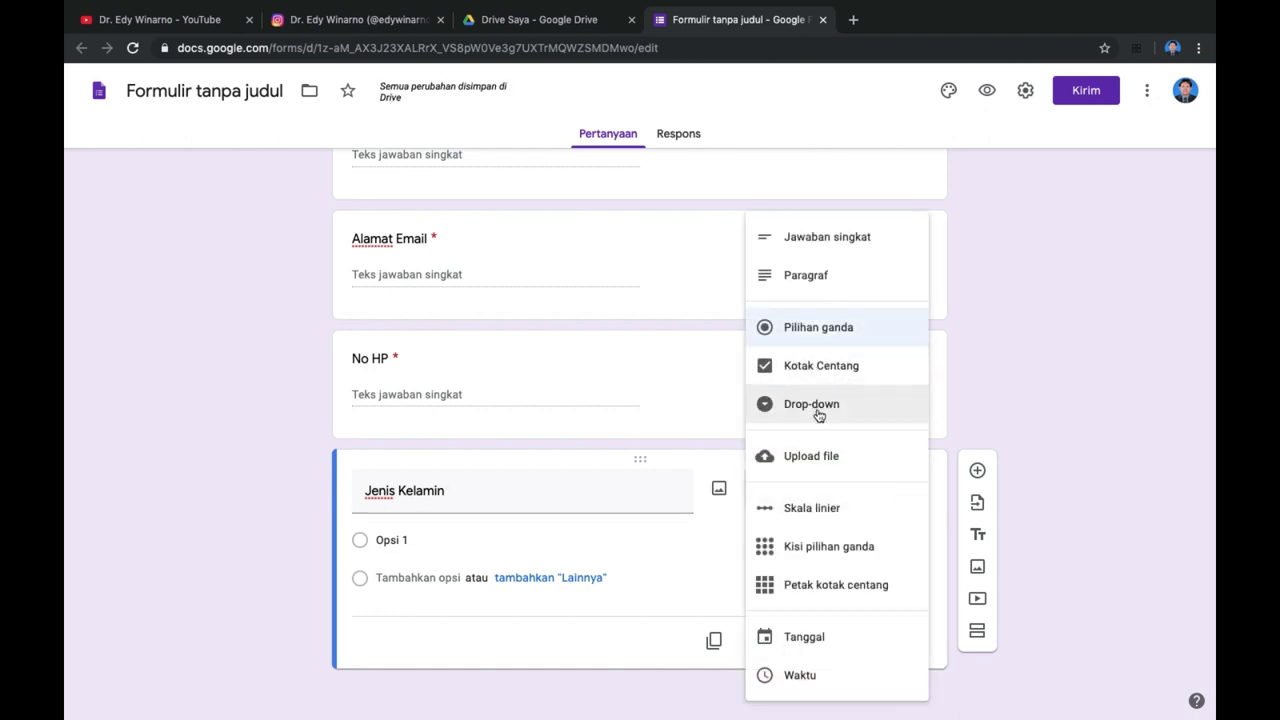
click(802, 369)
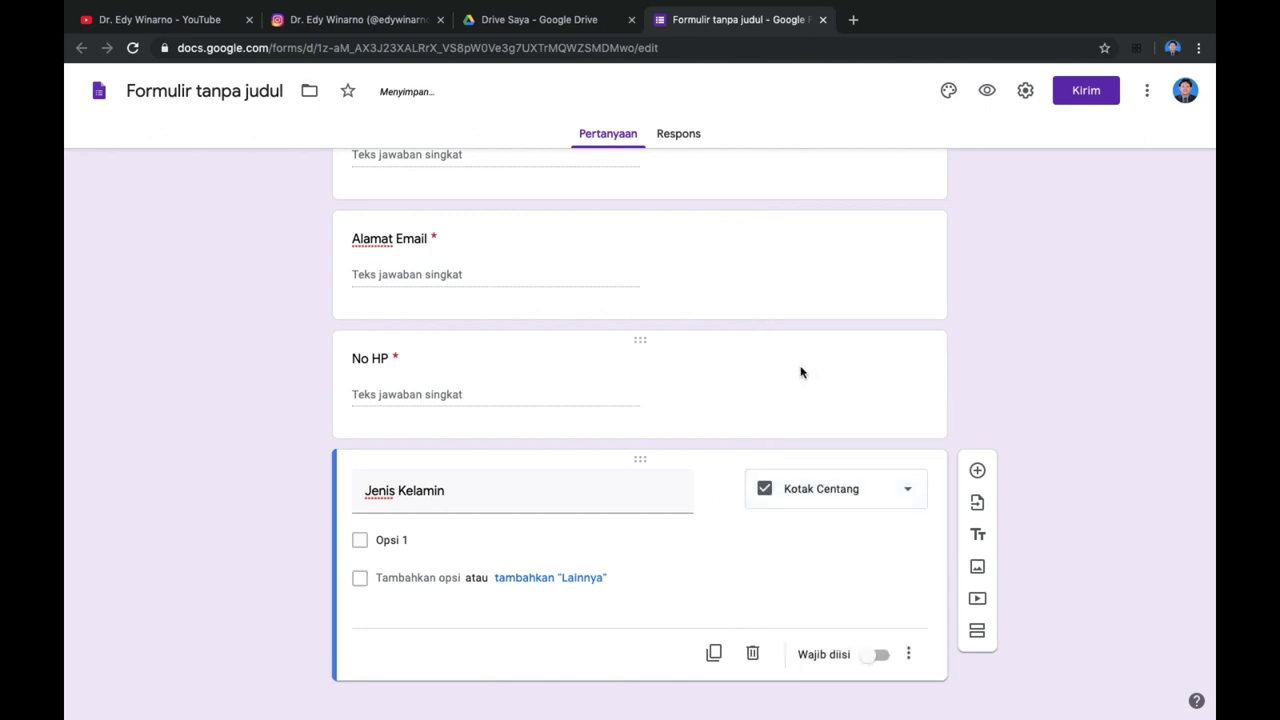
Give Jenis Kelamin the options Pria and Wanita, then add a new question
click(391, 540)
triple_click(417, 539)
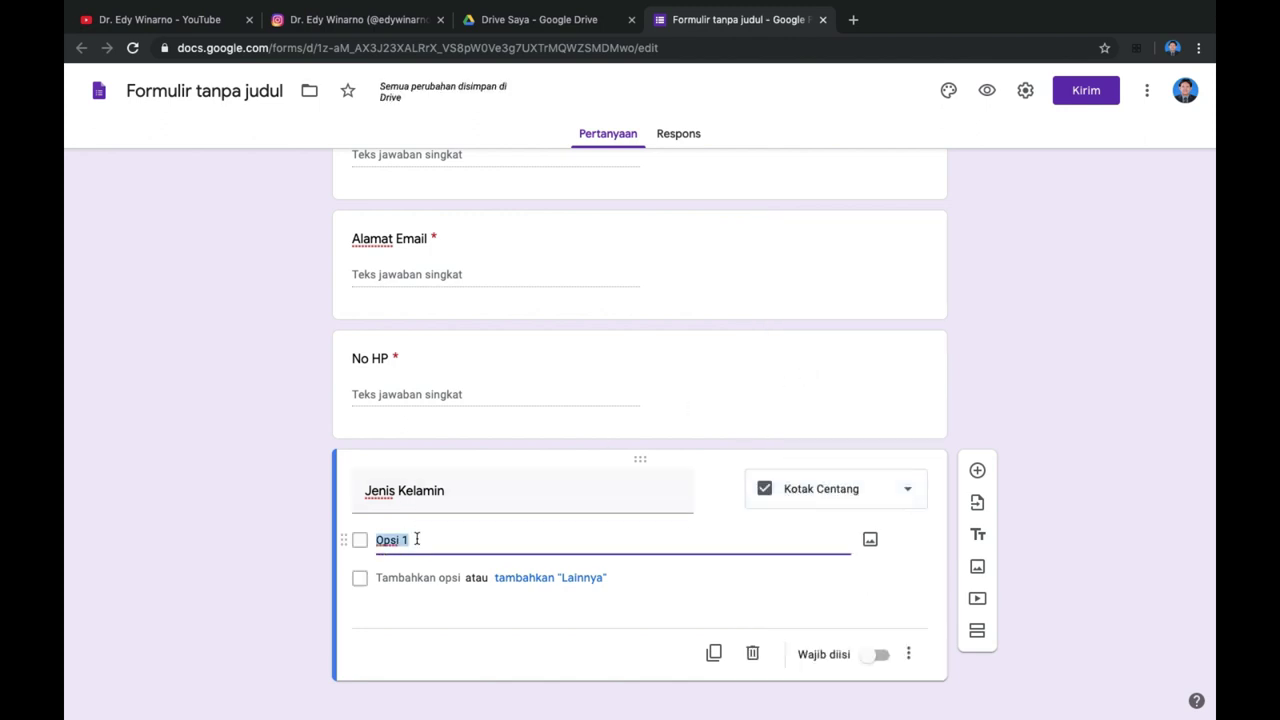
text(Pria)
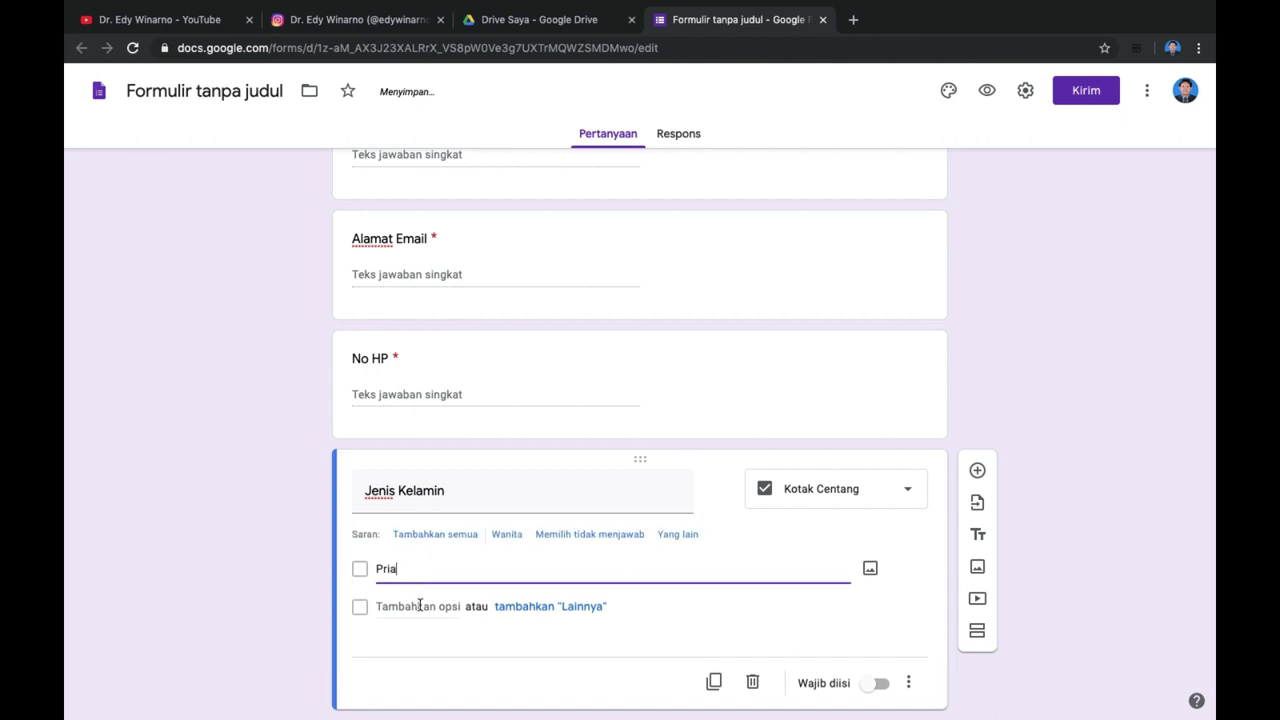
click(420, 606)
text(Wanita)
click(442, 608)
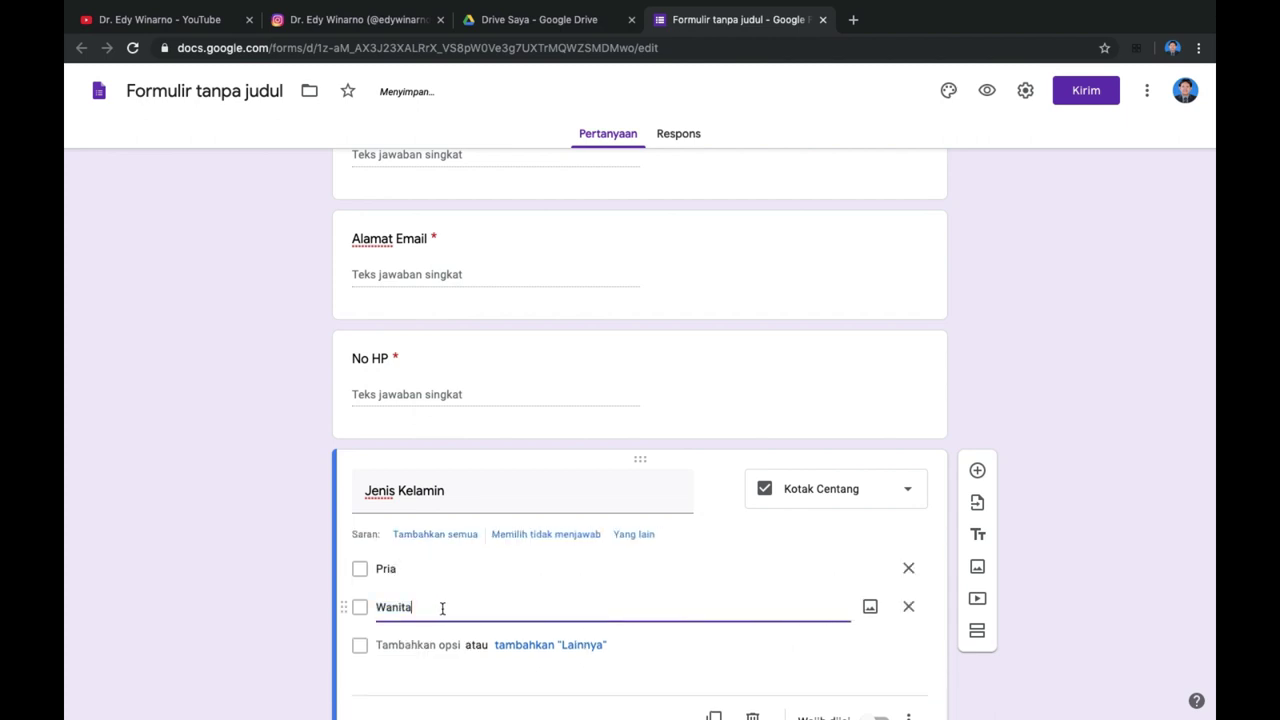
click(977, 471)
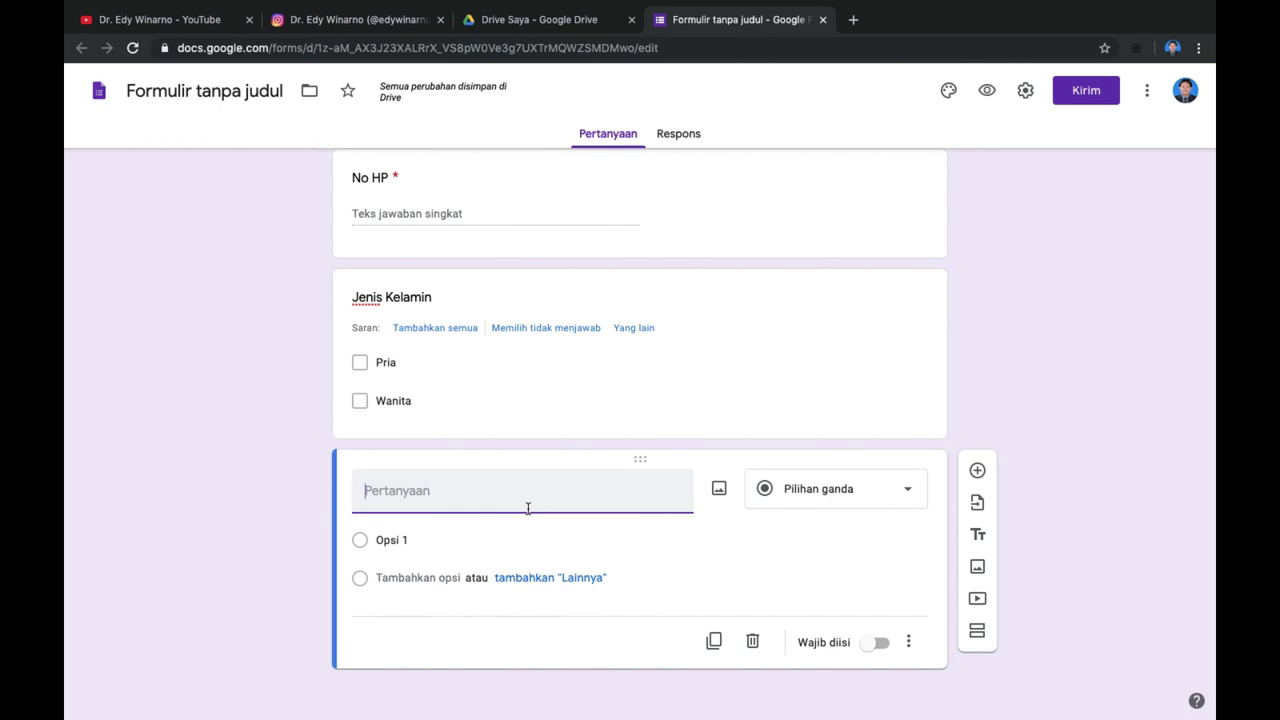
Create the multiple-choice question 'Status' with options Anggota, Bukan Anggota and Tamu
text(Sta)
text(tus)
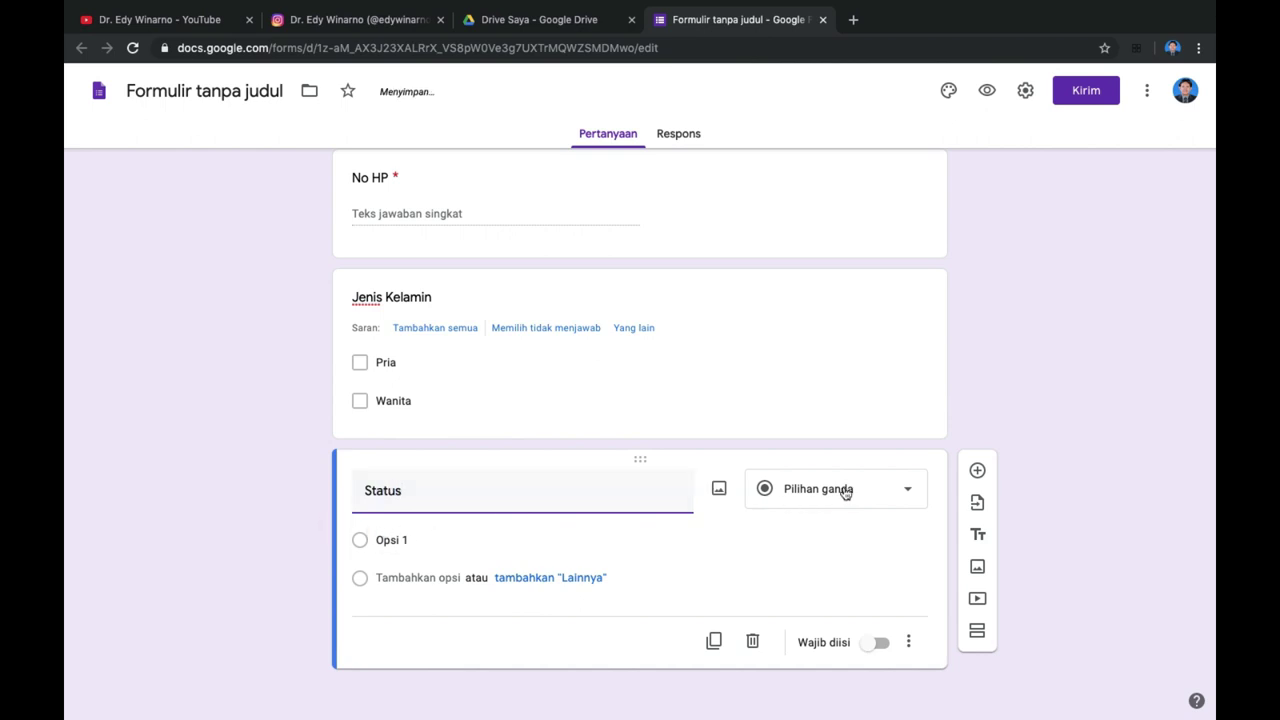
click(904, 490)
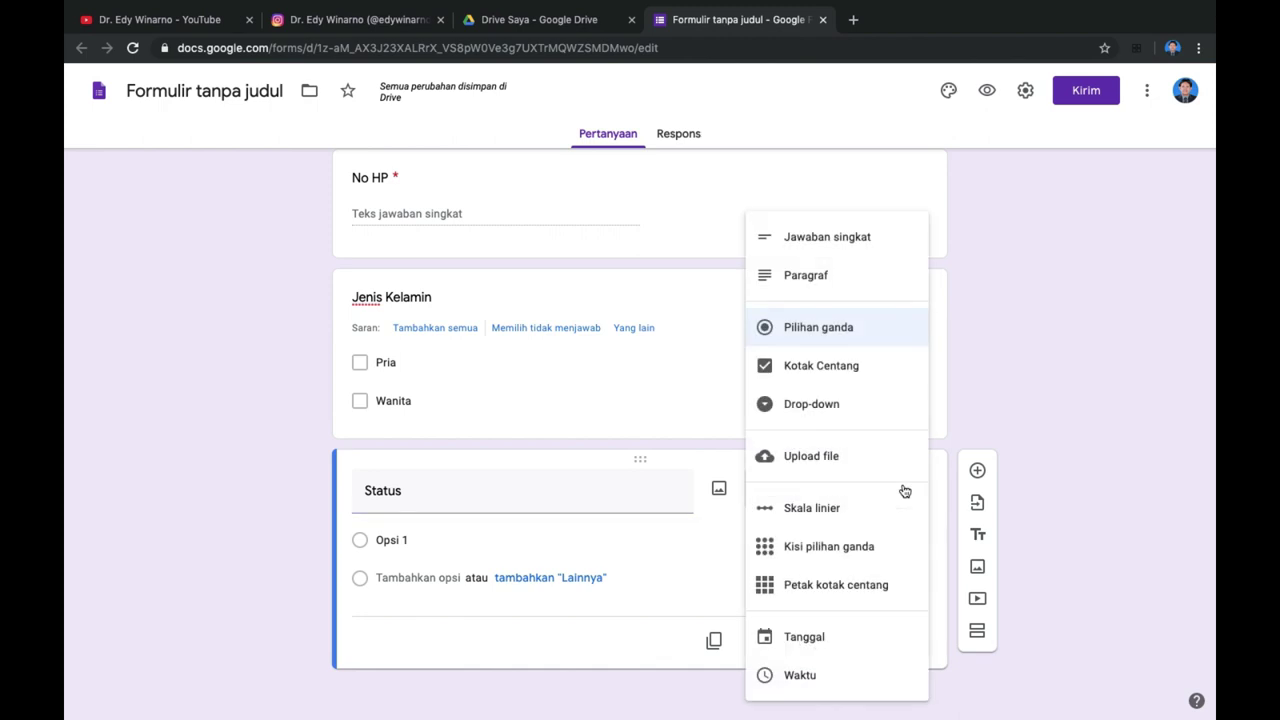
click(820, 331)
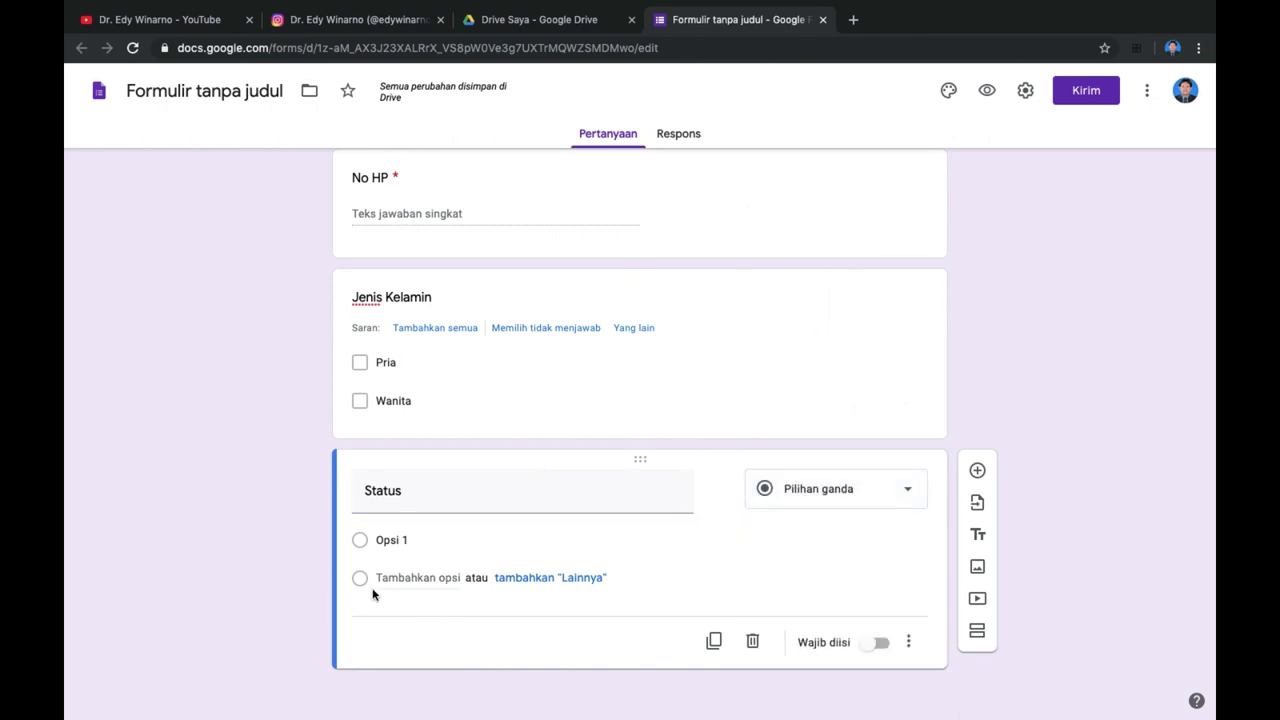
click(393, 540)
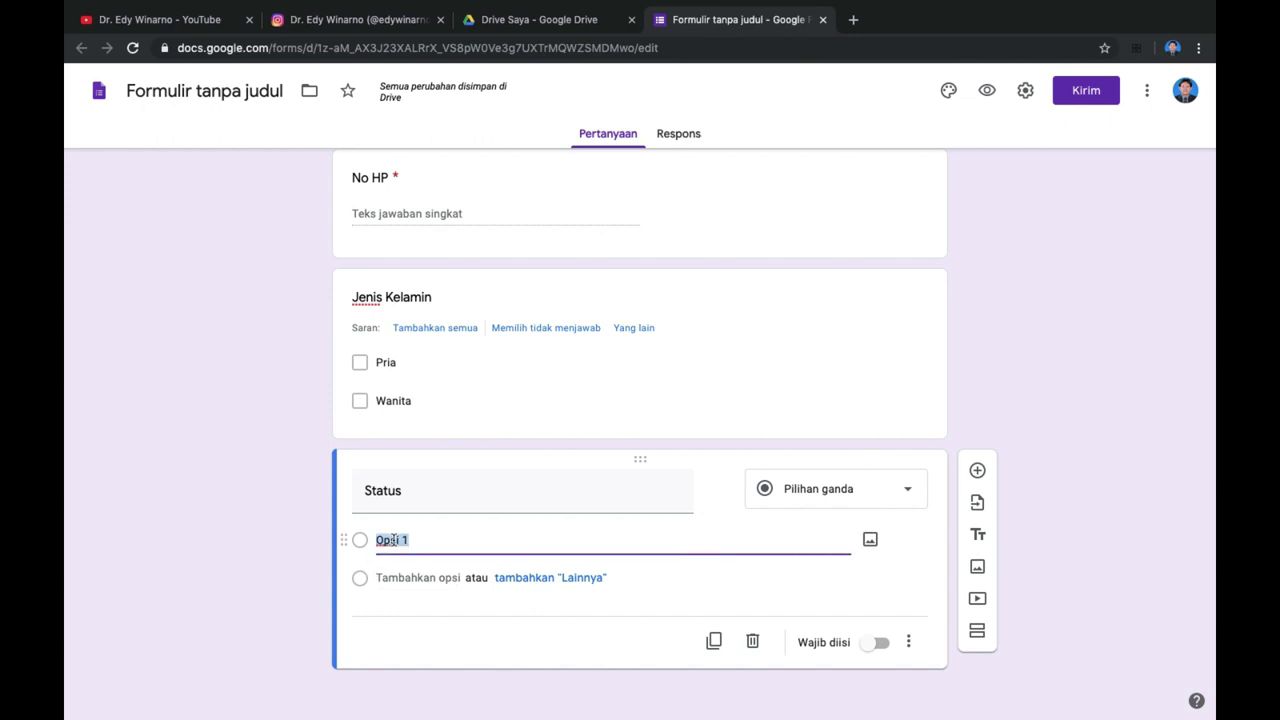
text(A)
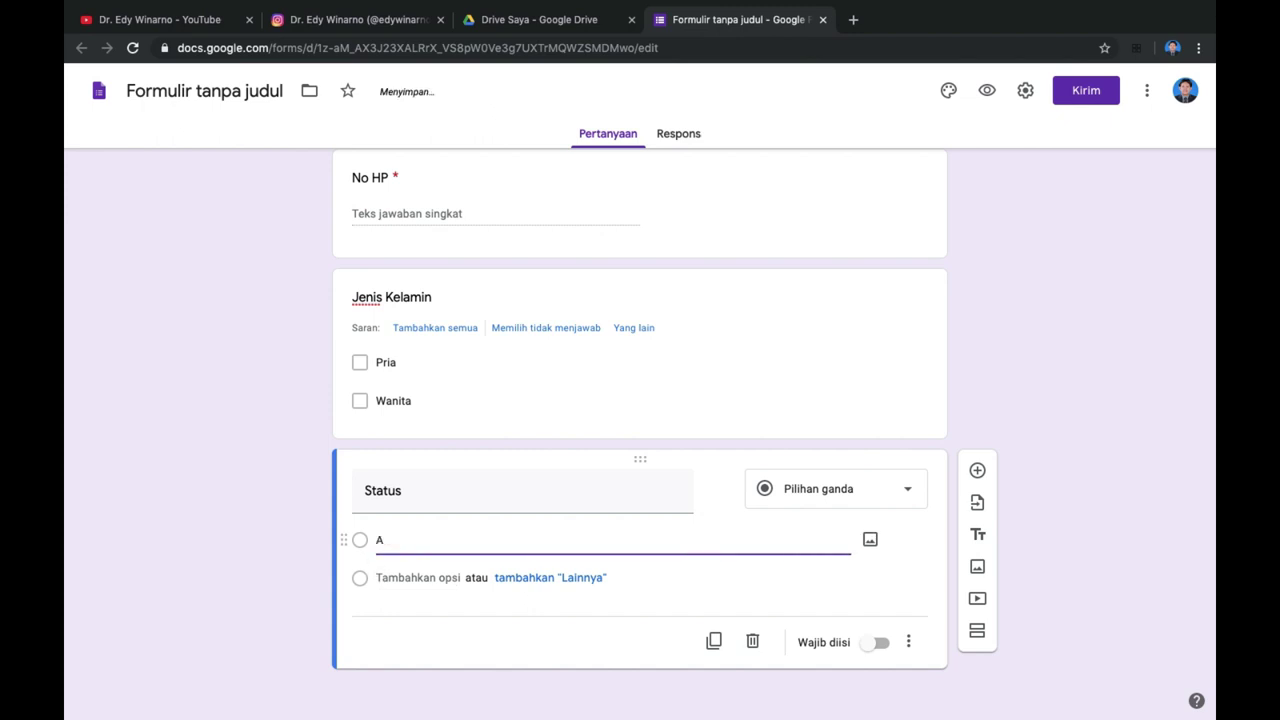
text(Nnggota)
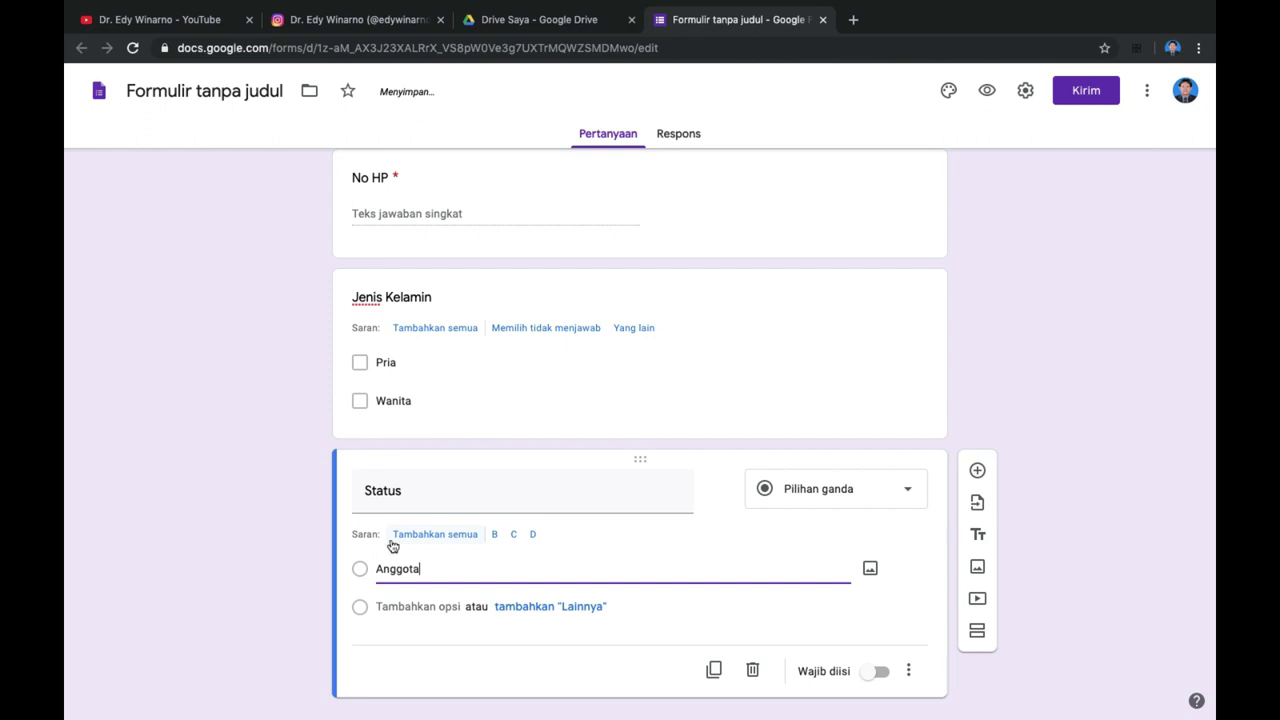
click(420, 606)
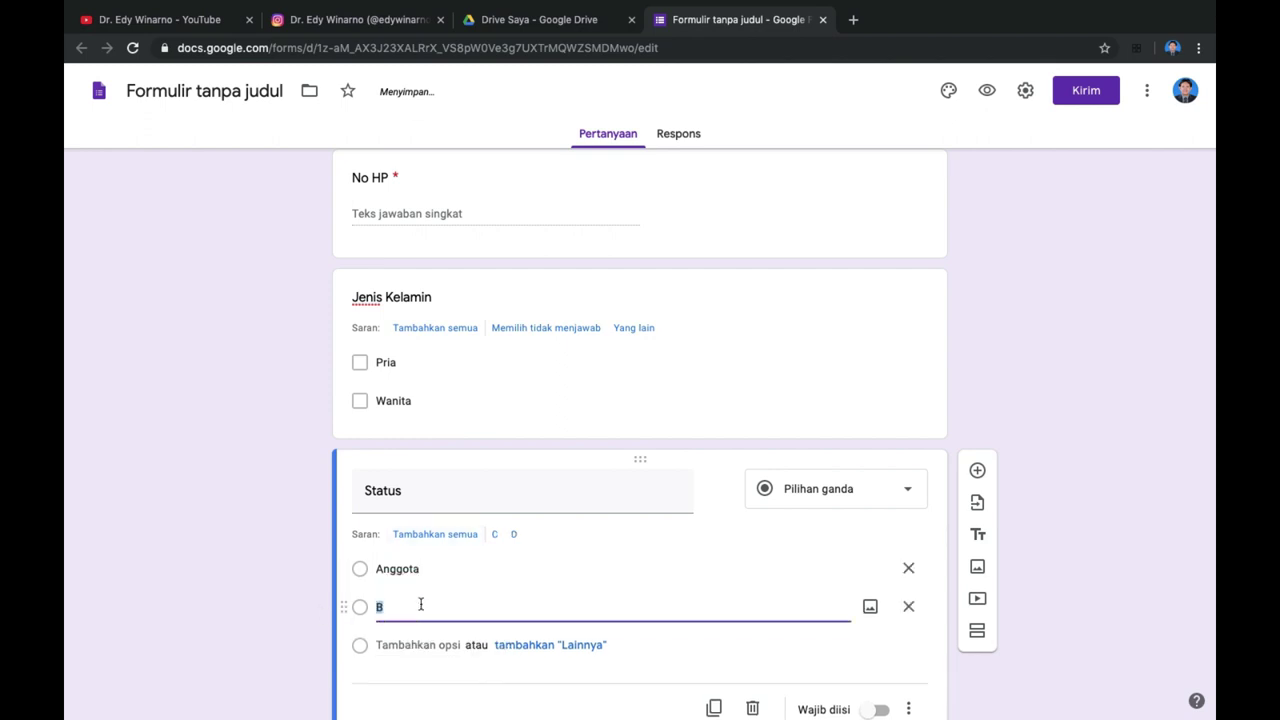
text(Buk)
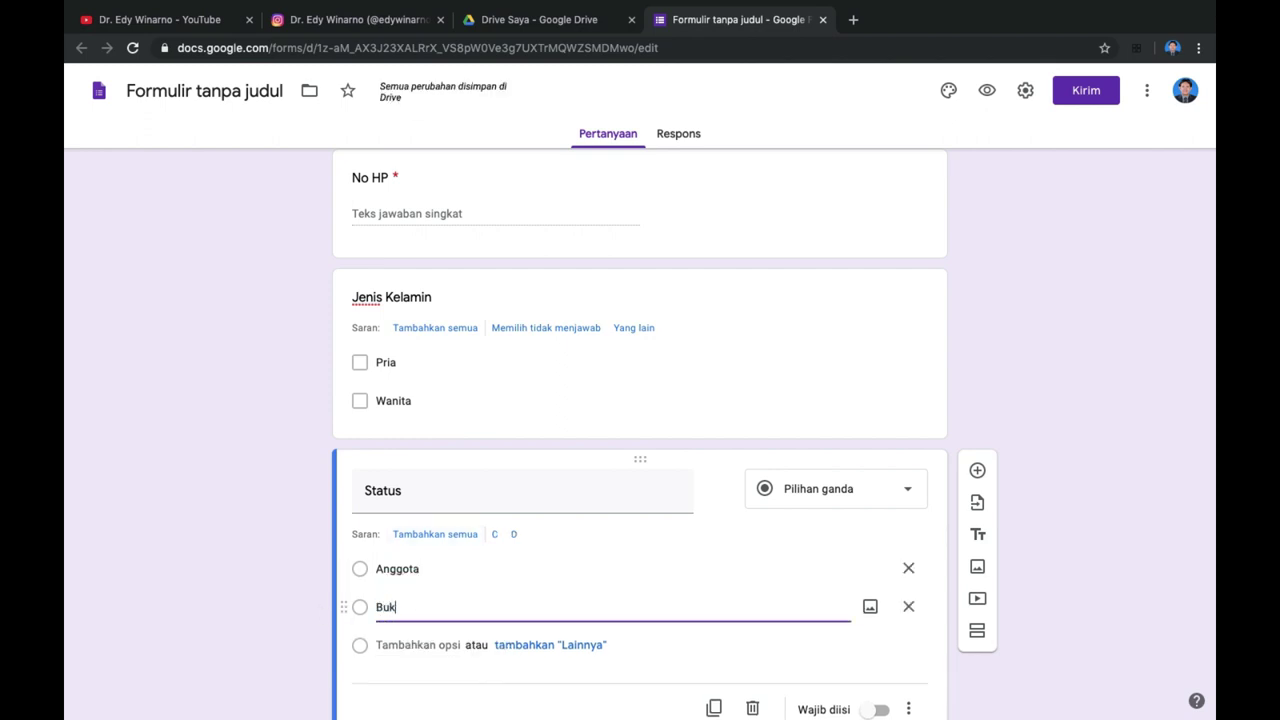
text(an Anggota)
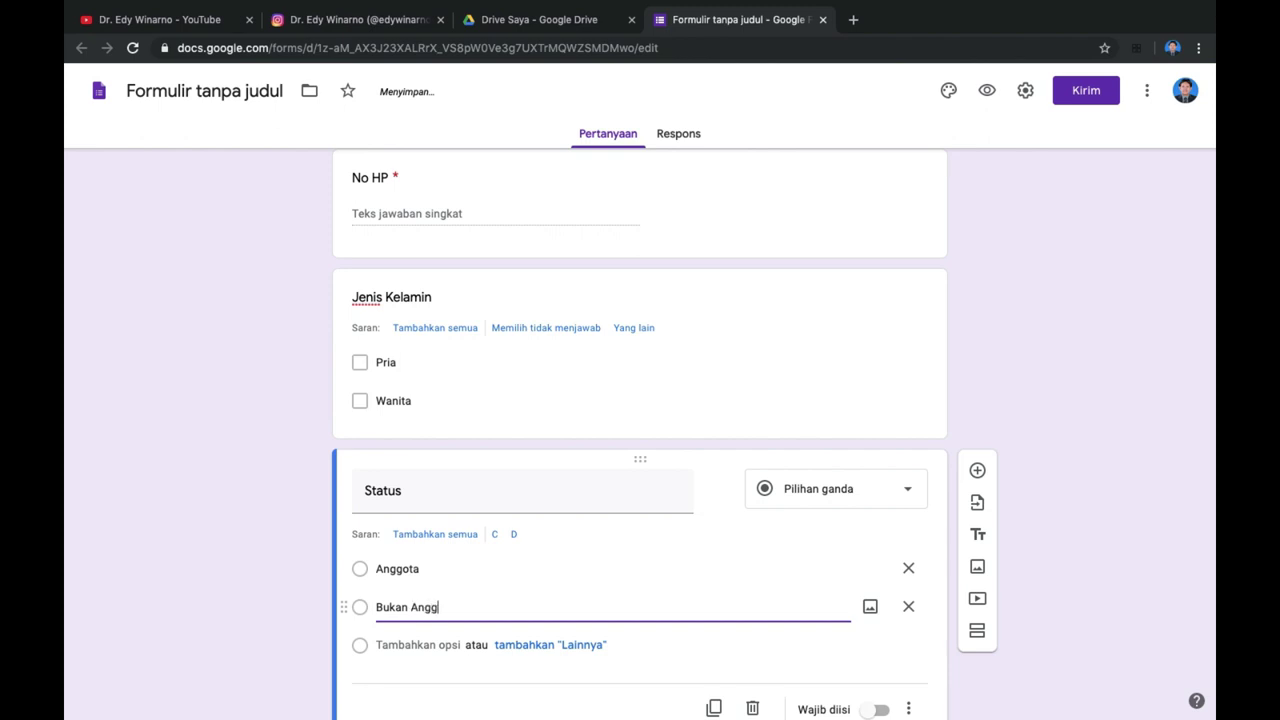
click(418, 645)
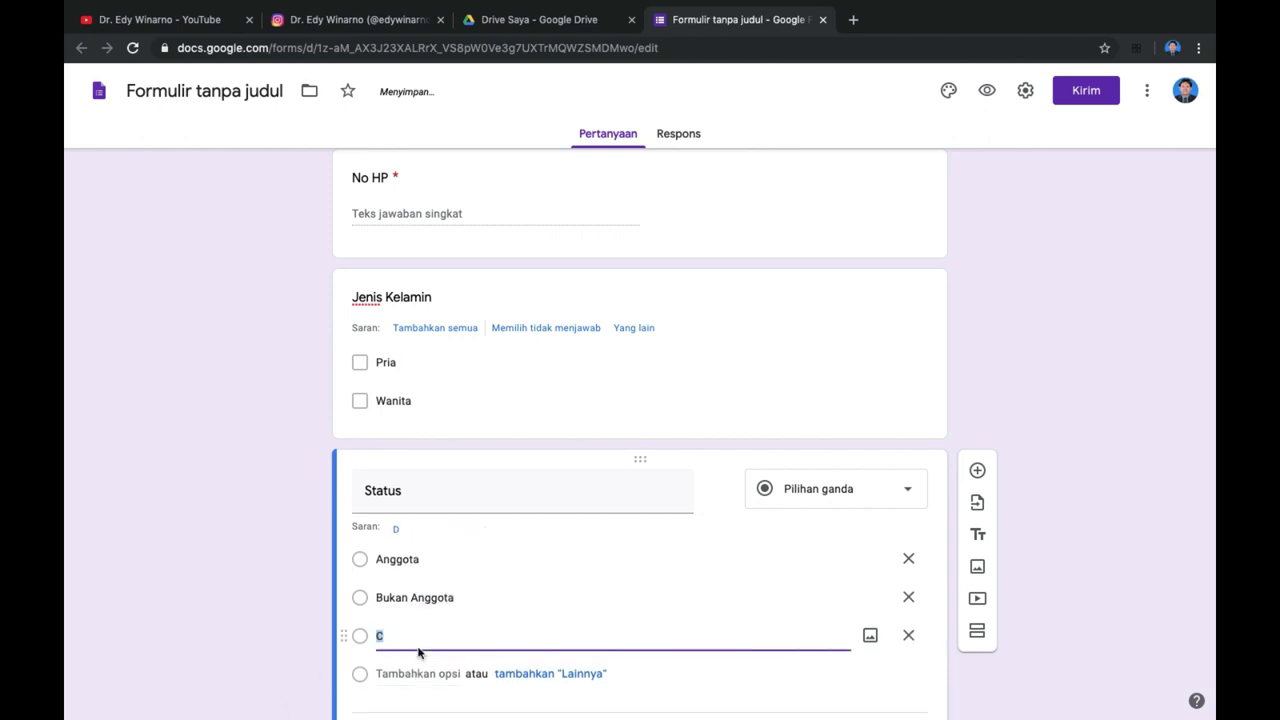
text(Tamu)
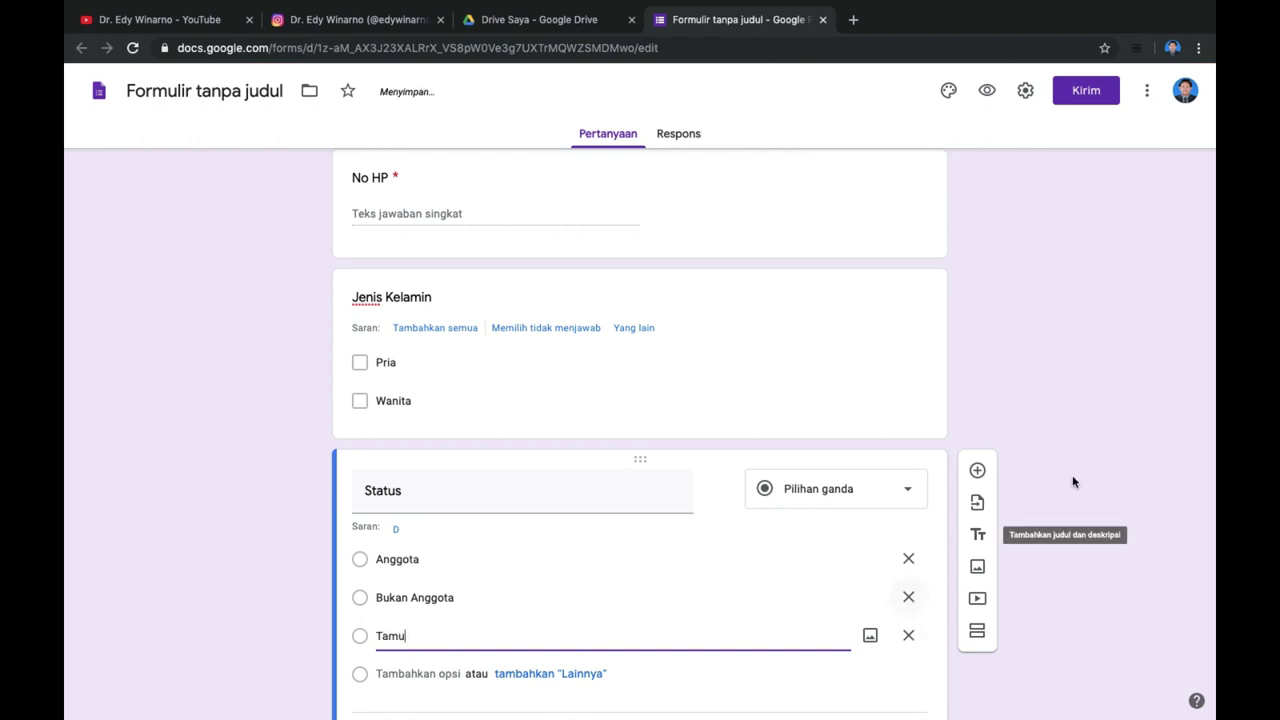
scroll(1087, 471, down, 2)
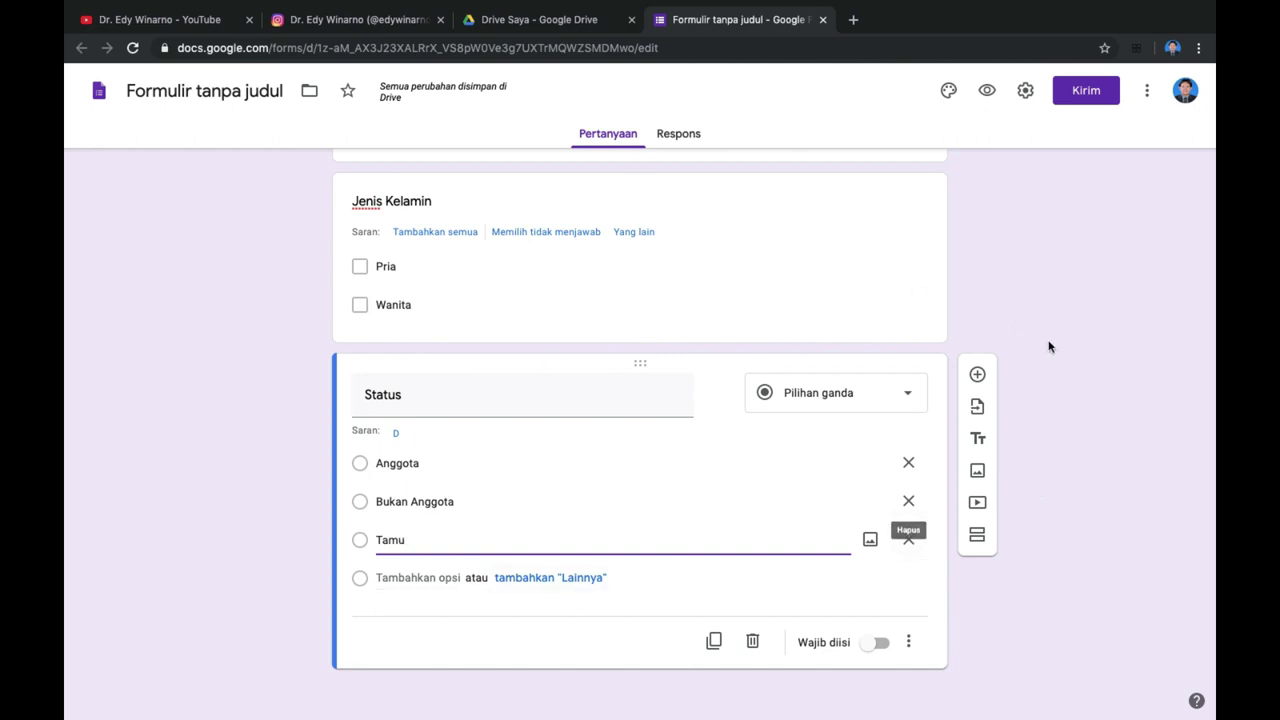
Invite a suggested contact as form editor, confirming sharing outside the organisation
scroll(1097, 288, up, 4)
scroll(1097, 287, up, 5)
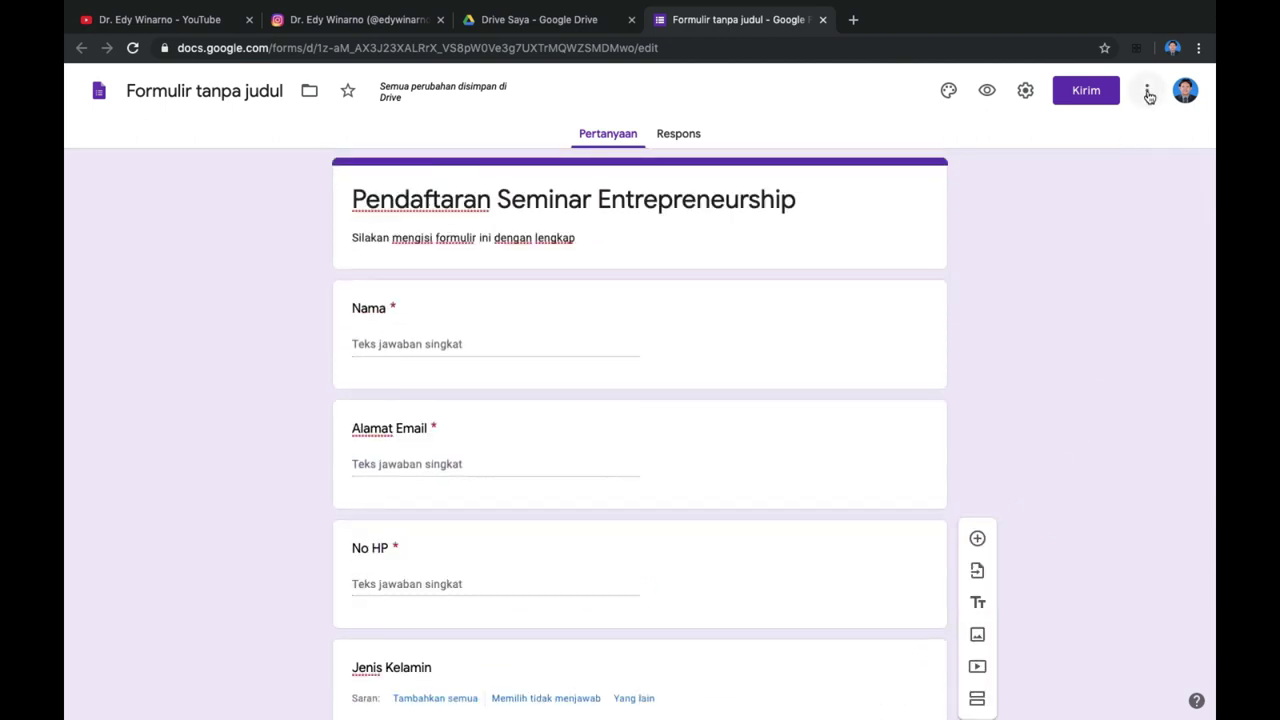
click(1148, 93)
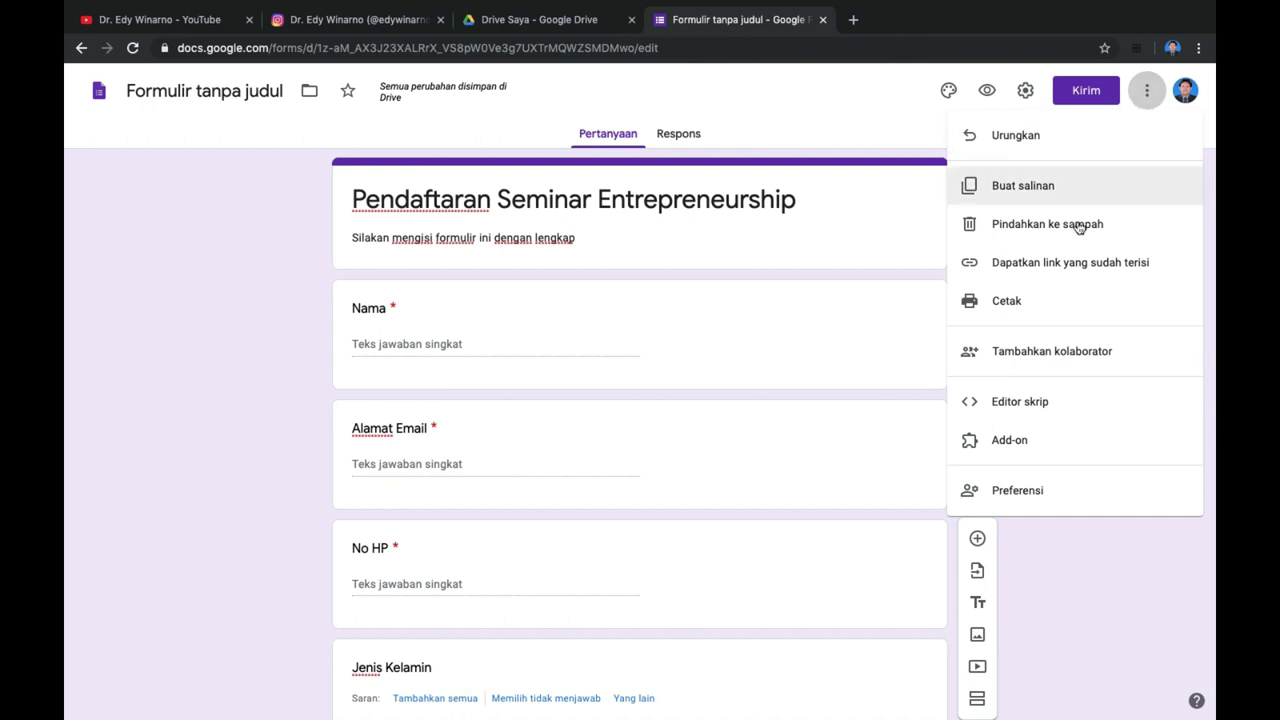
click(1044, 358)
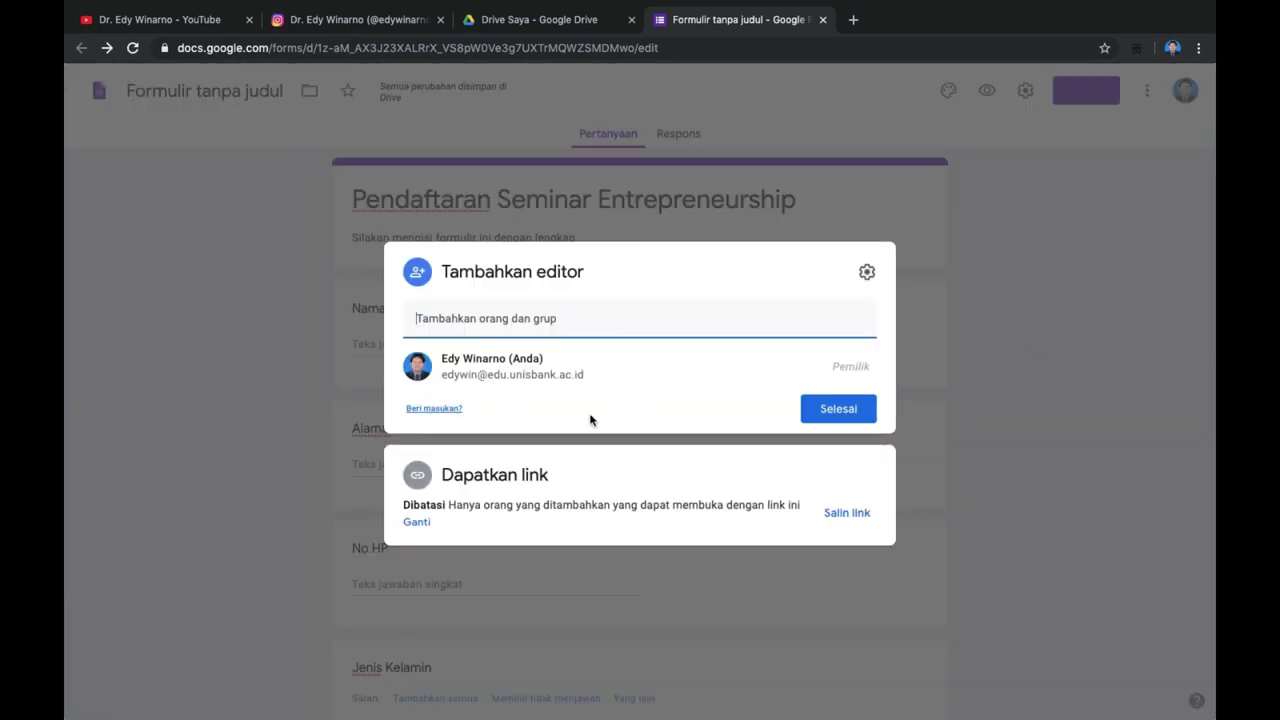
click(563, 321)
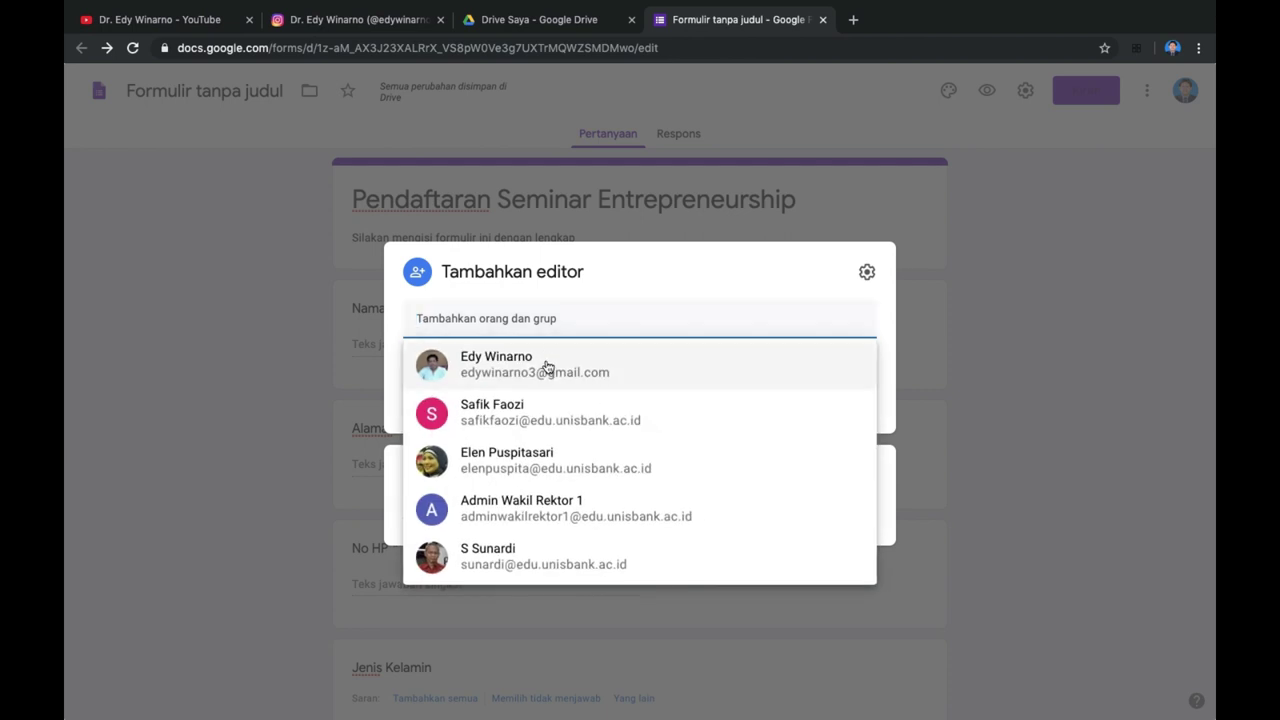
click(547, 367)
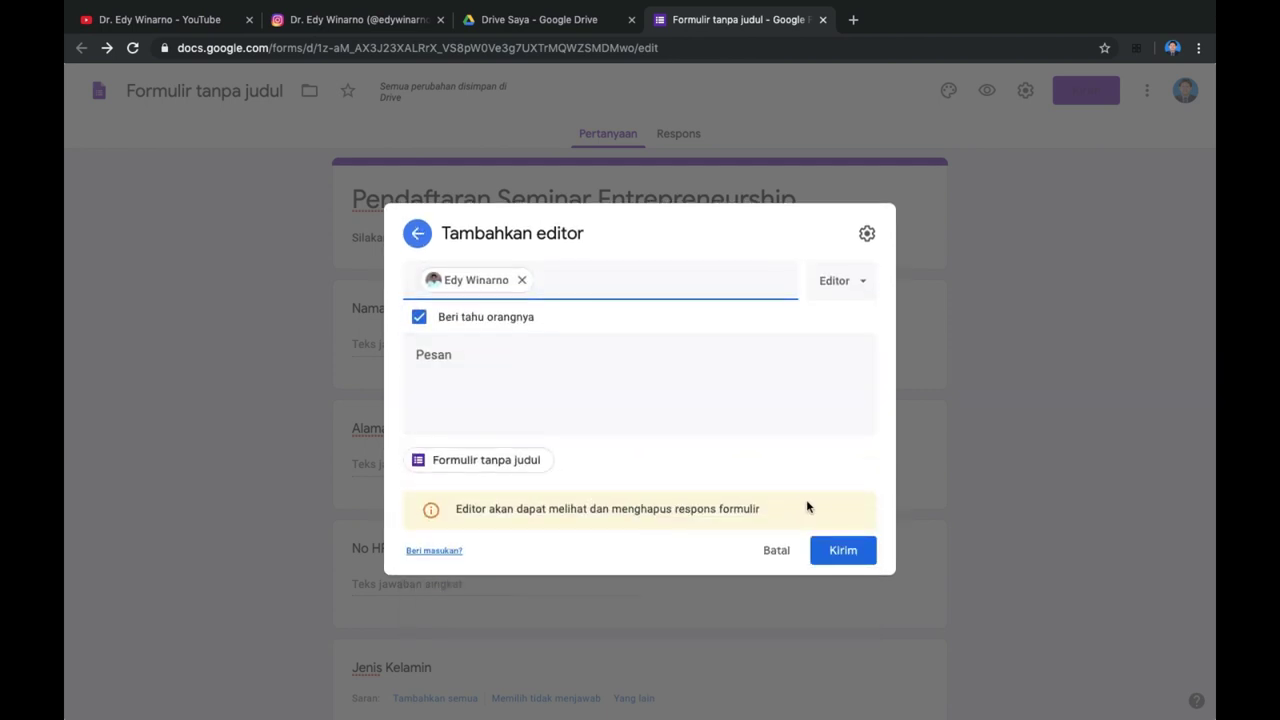
click(834, 553)
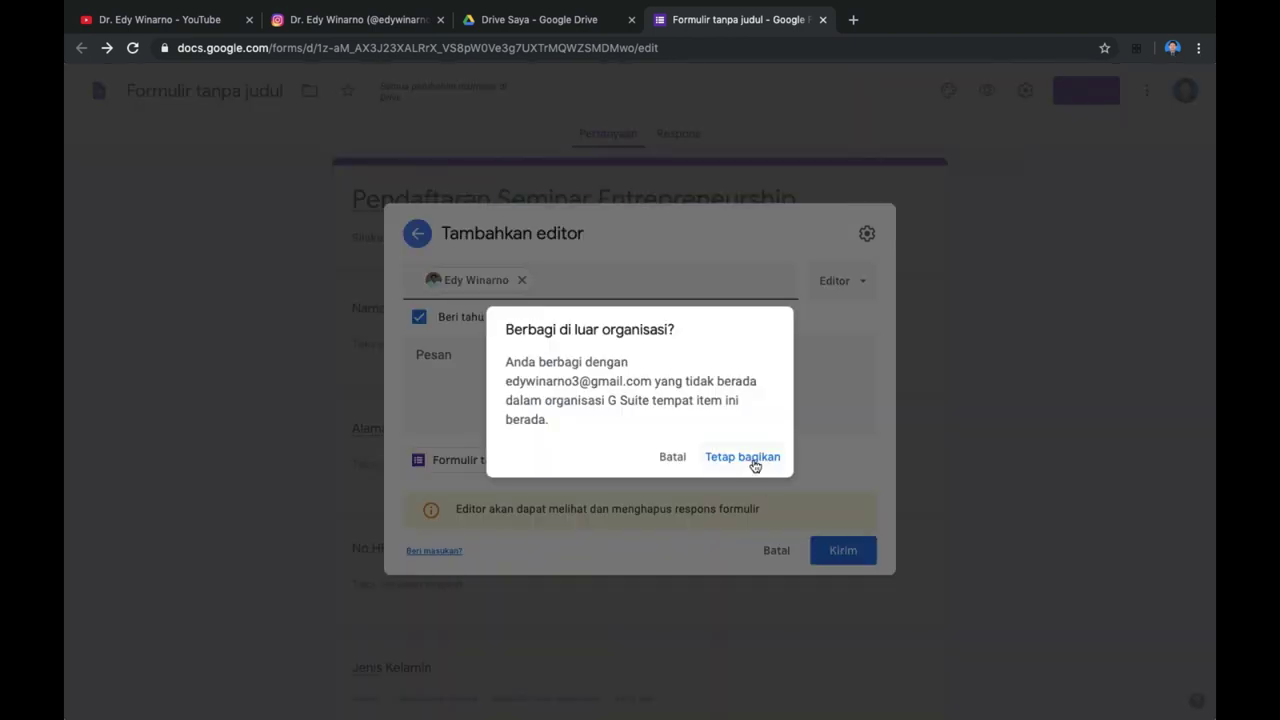
click(750, 458)
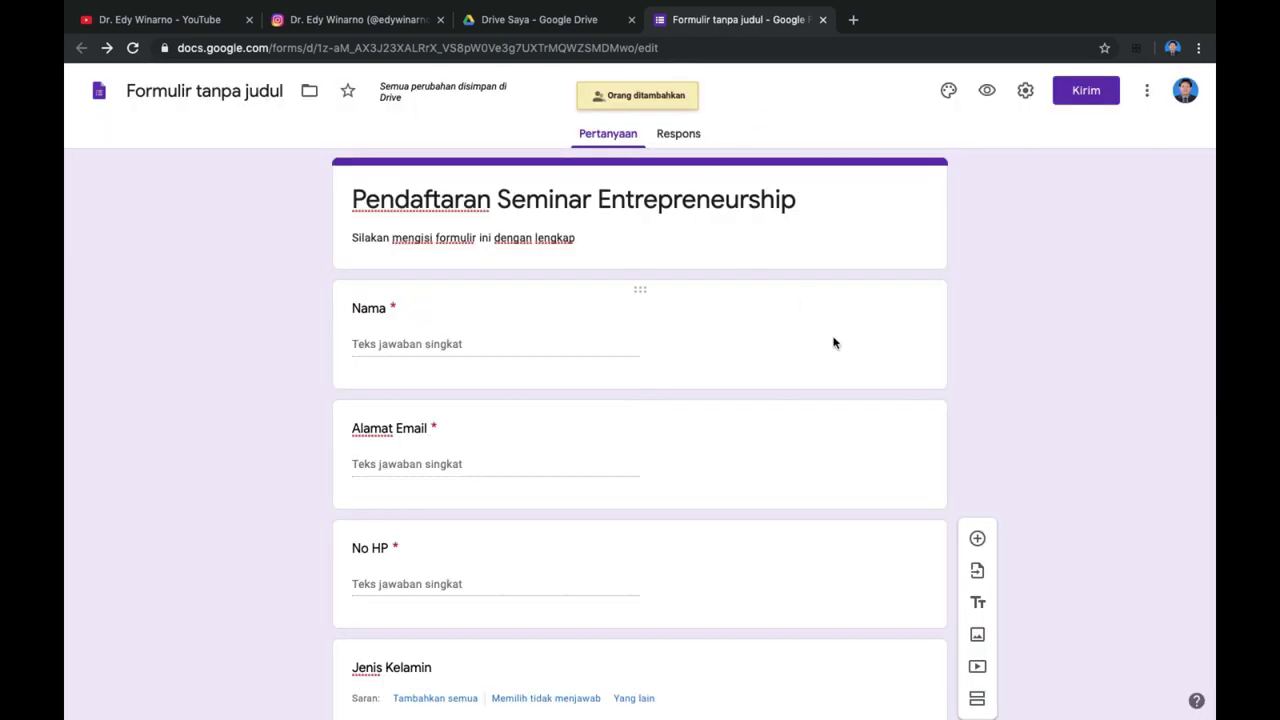
Set the theme colour to red (#db4437), giving the form a light pink background
click(948, 92)
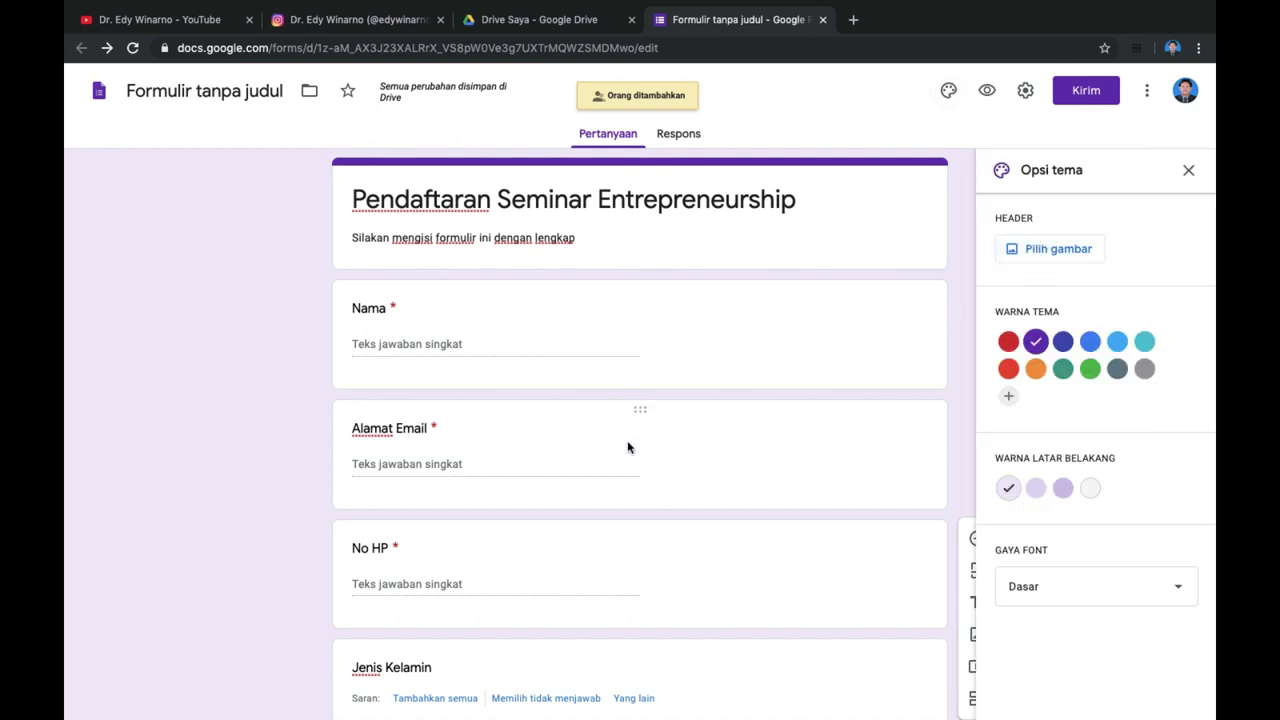
click(1008, 342)
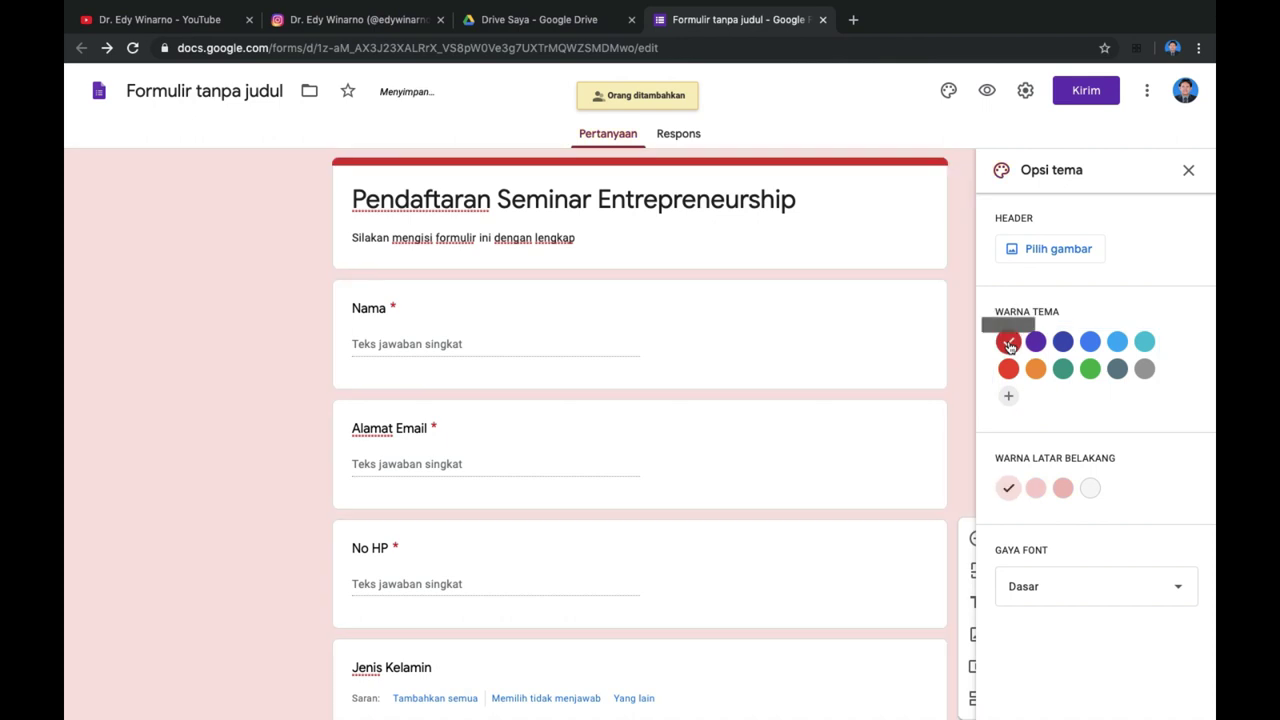
click(1090, 370)
click(1036, 370)
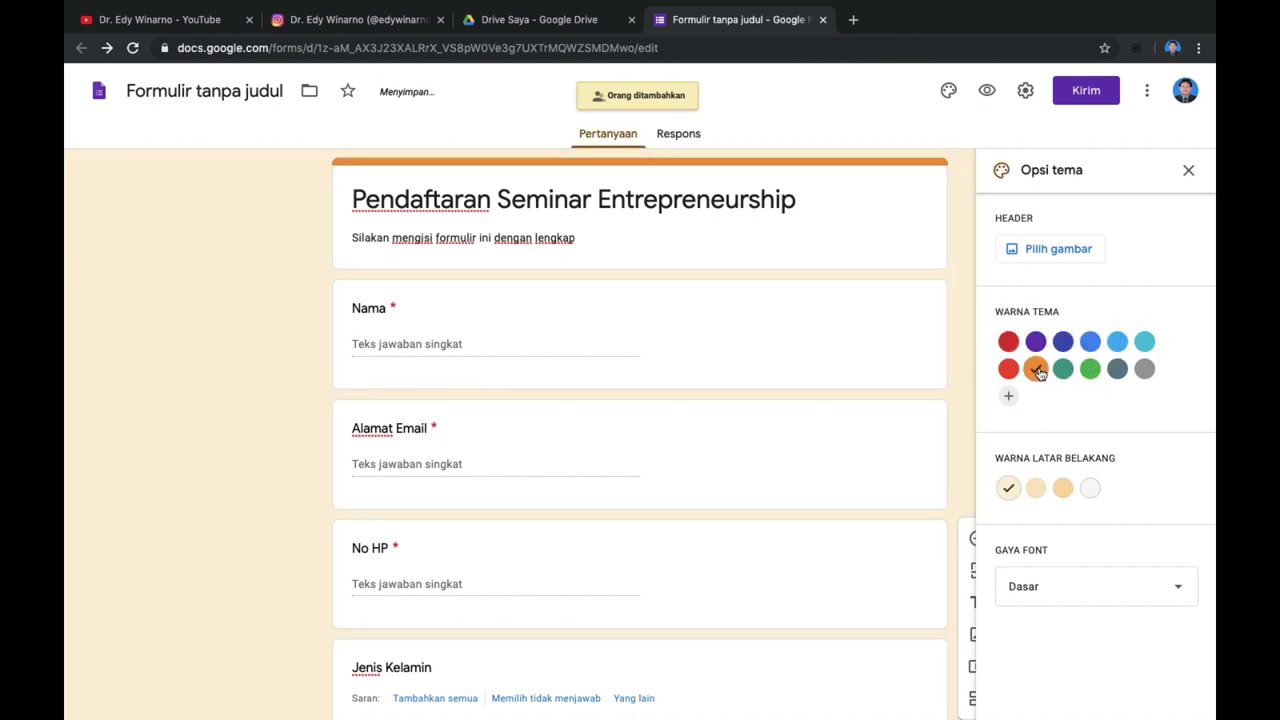
click(1008, 342)
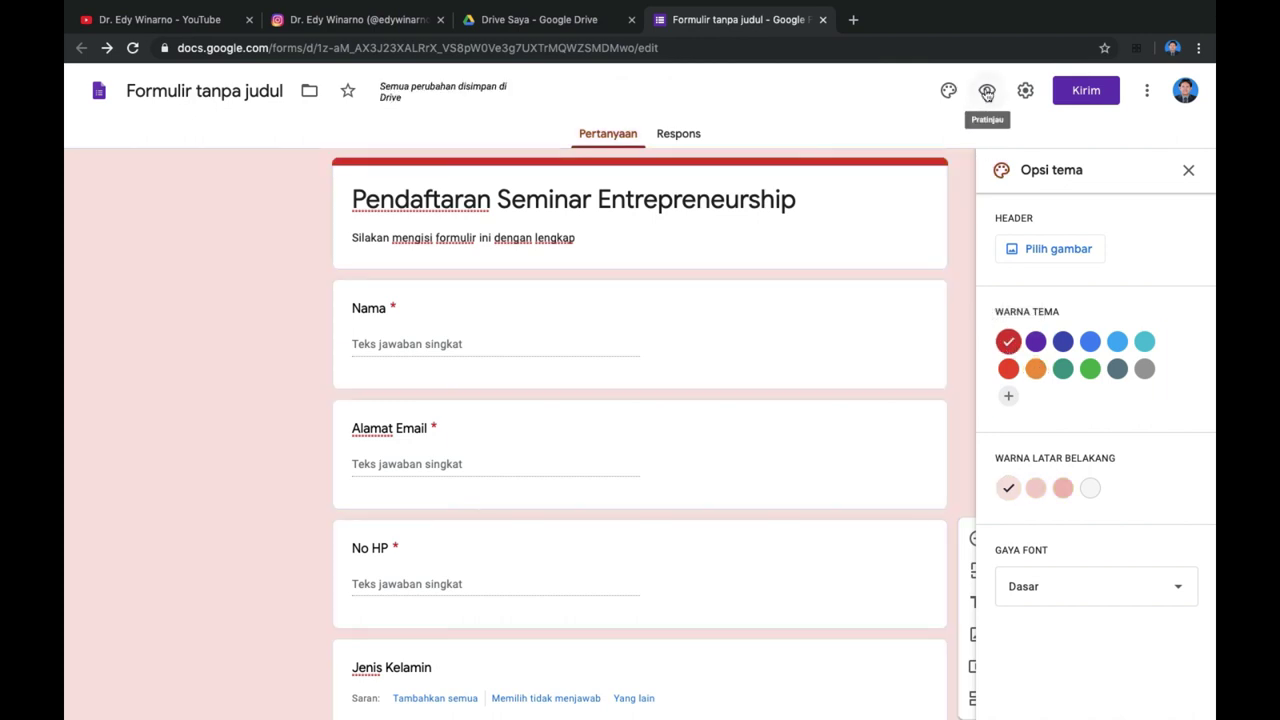
Preview the form with the Pratinjau eye icon, scroll through it, then return to the 'Formulir tanpa judul' editor tab
click(986, 92)
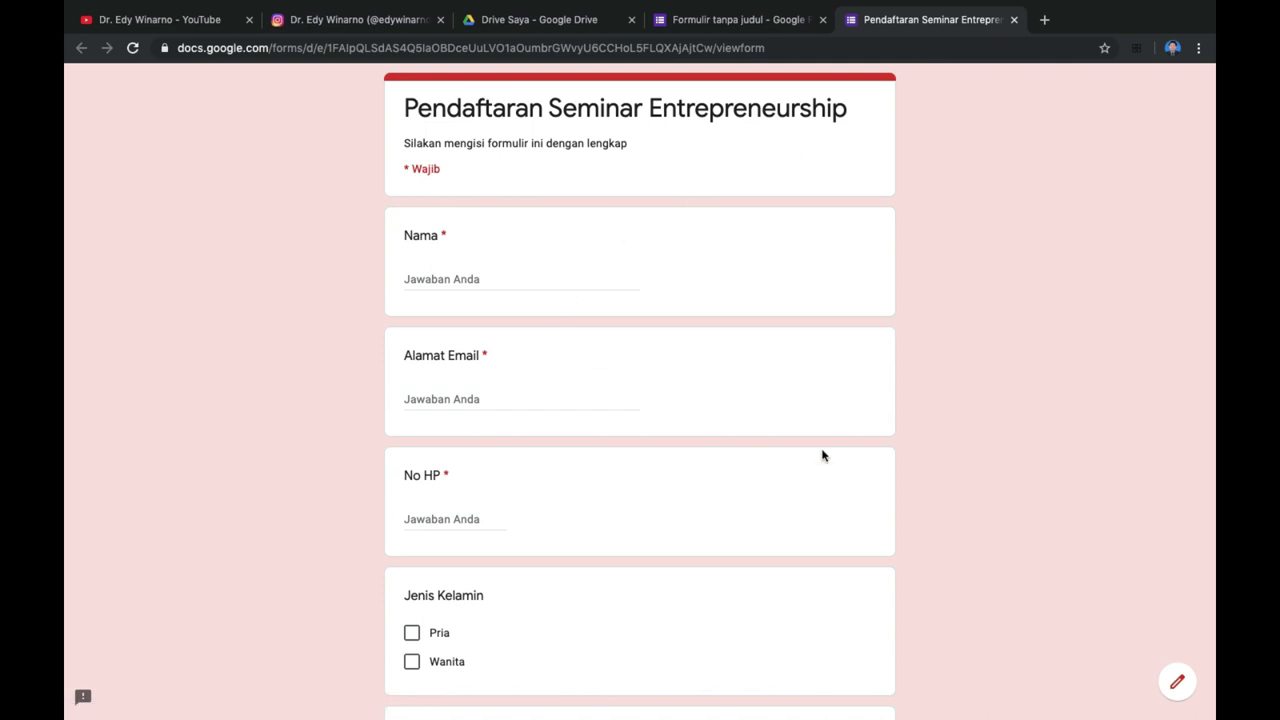
scroll(822, 456, down, 3)
scroll(822, 456, up, 2)
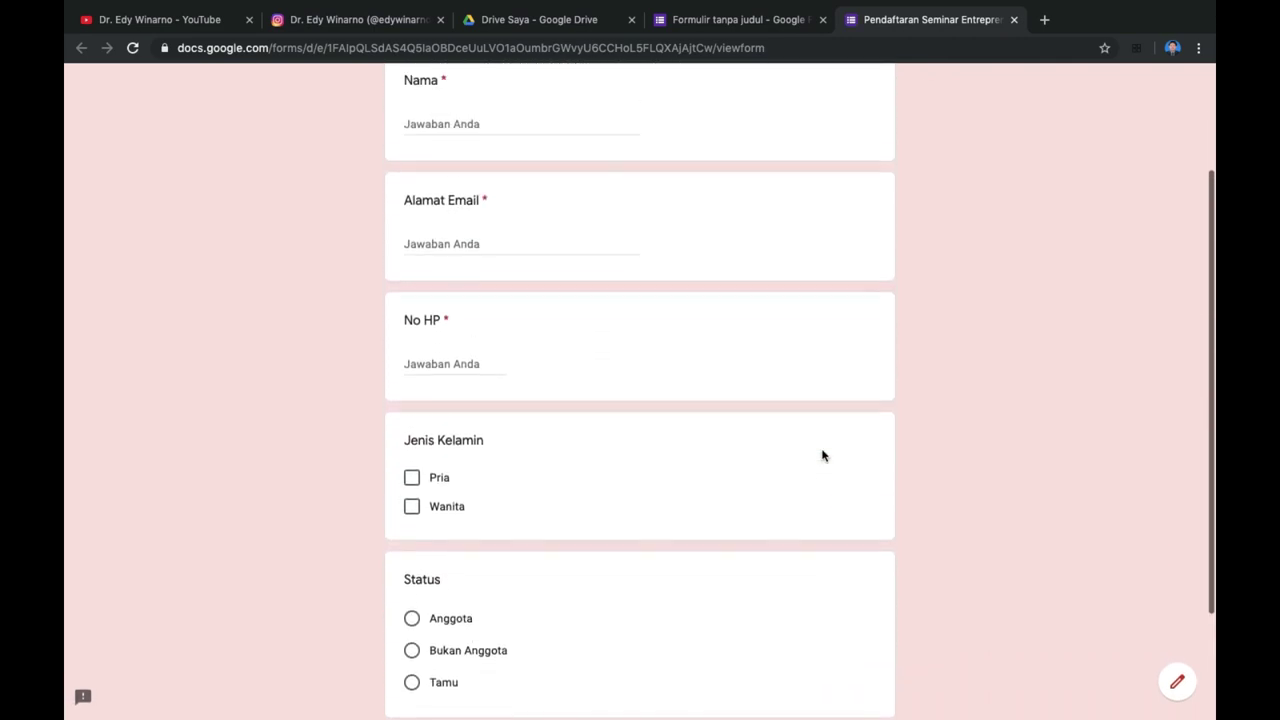
scroll(822, 456, up, 3)
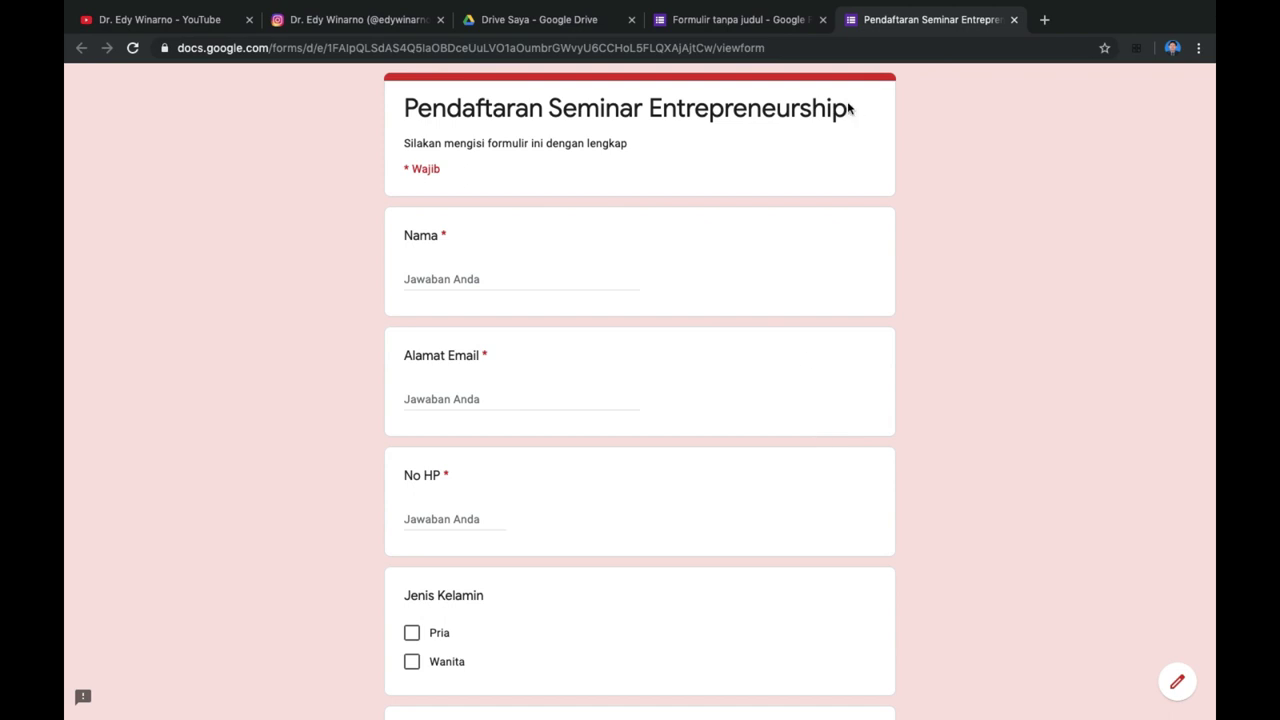
click(727, 22)
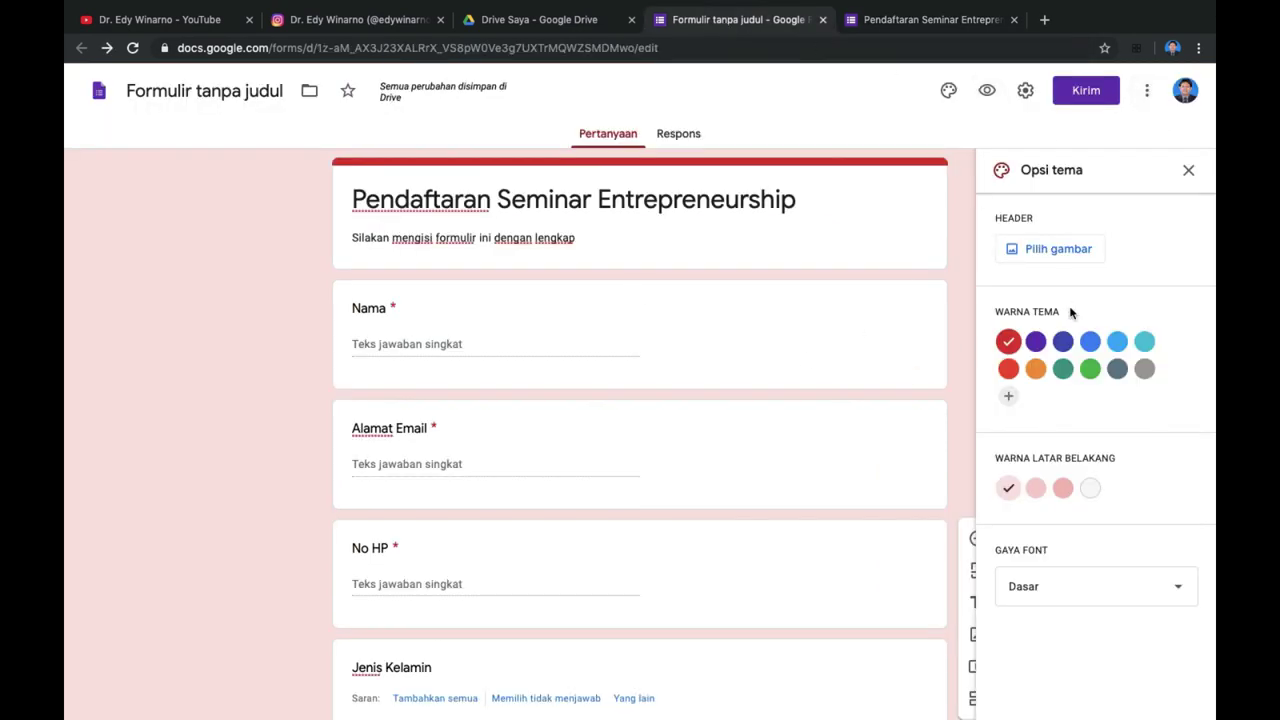
Close the Opsi tema panel, check that Respons is empty, return to Pertanyaan, and open the ⋮ menu
click(1188, 172)
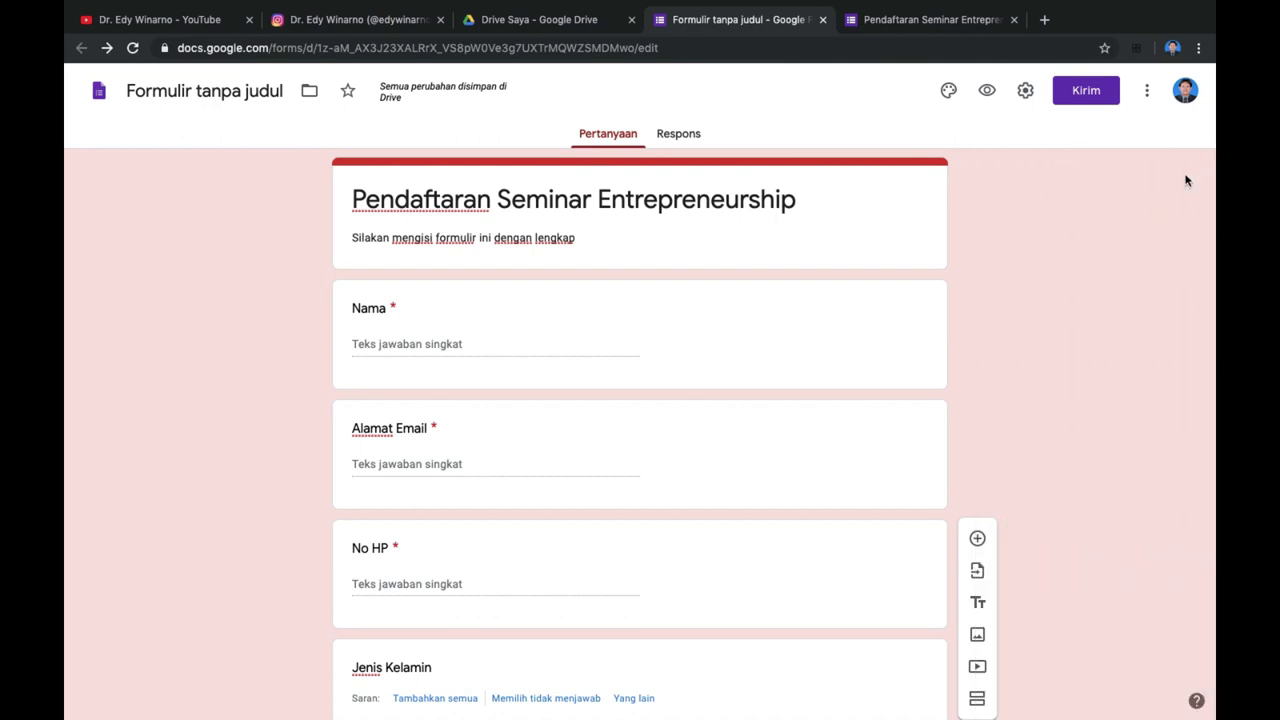
click(688, 141)
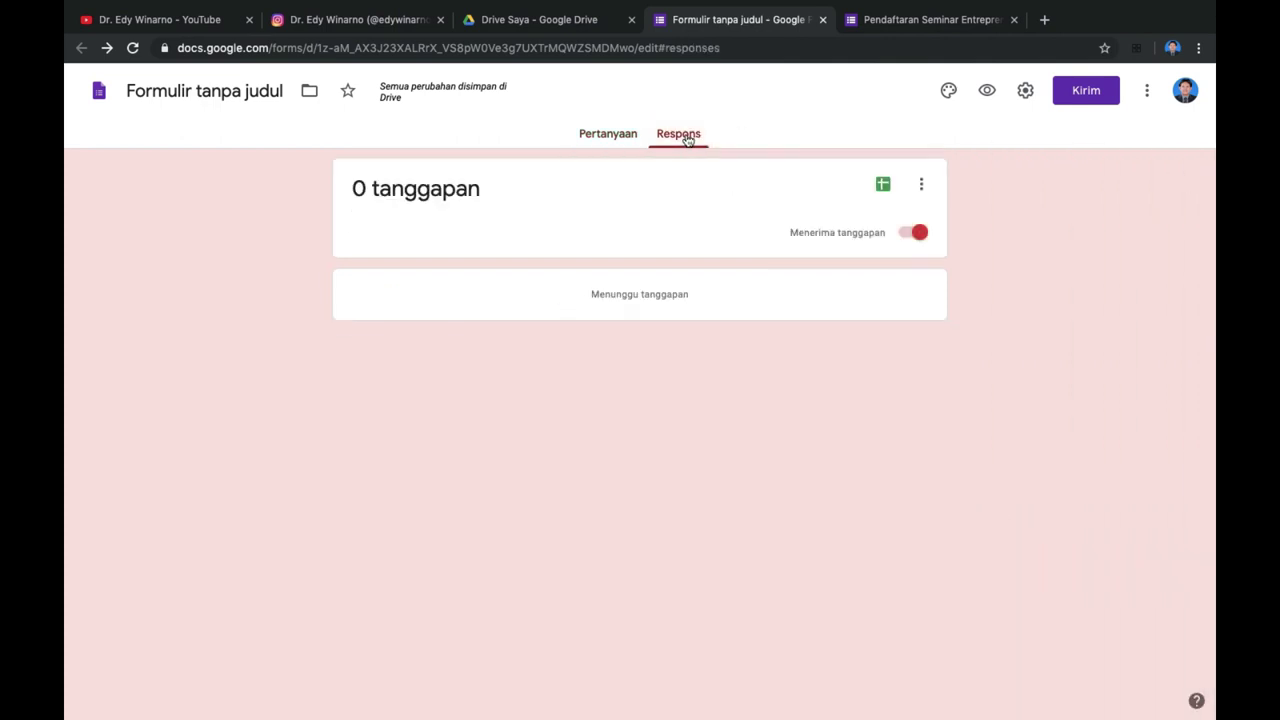
click(606, 137)
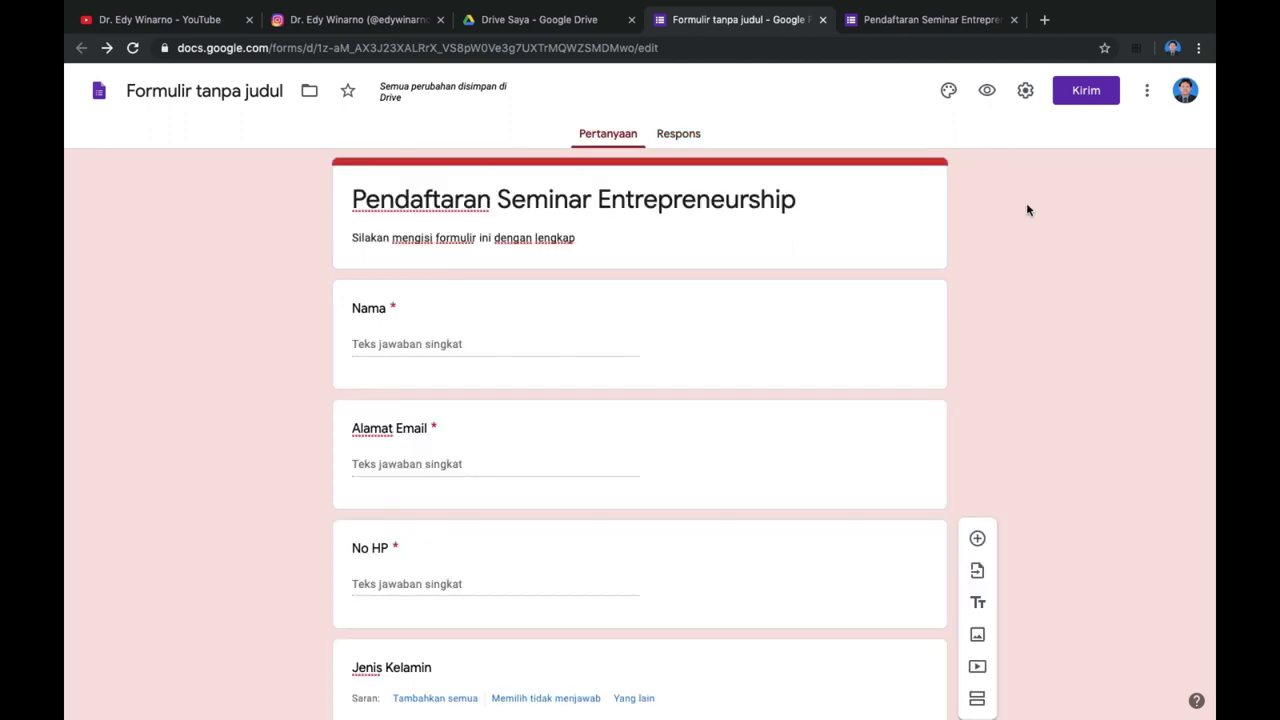
click(1142, 93)
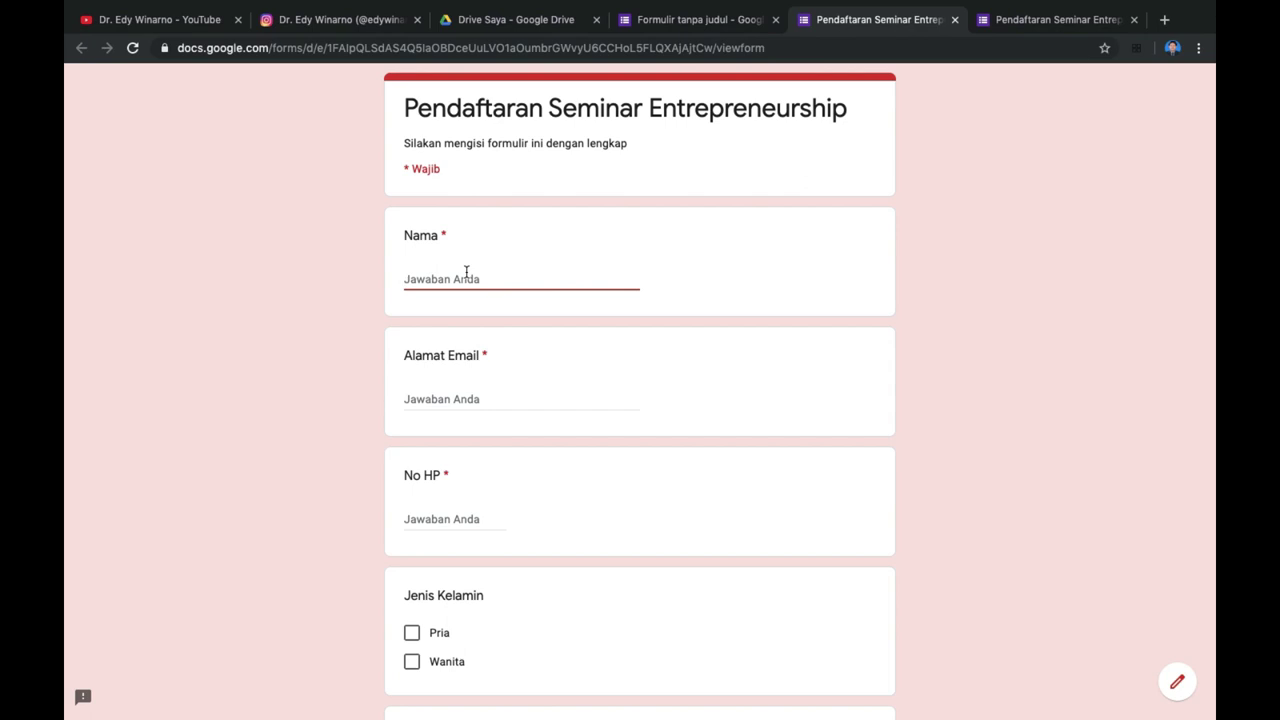
Fill in Nama with a test name, Alamat Email with the suggested address, and No HP with a phone number
click(470, 395)
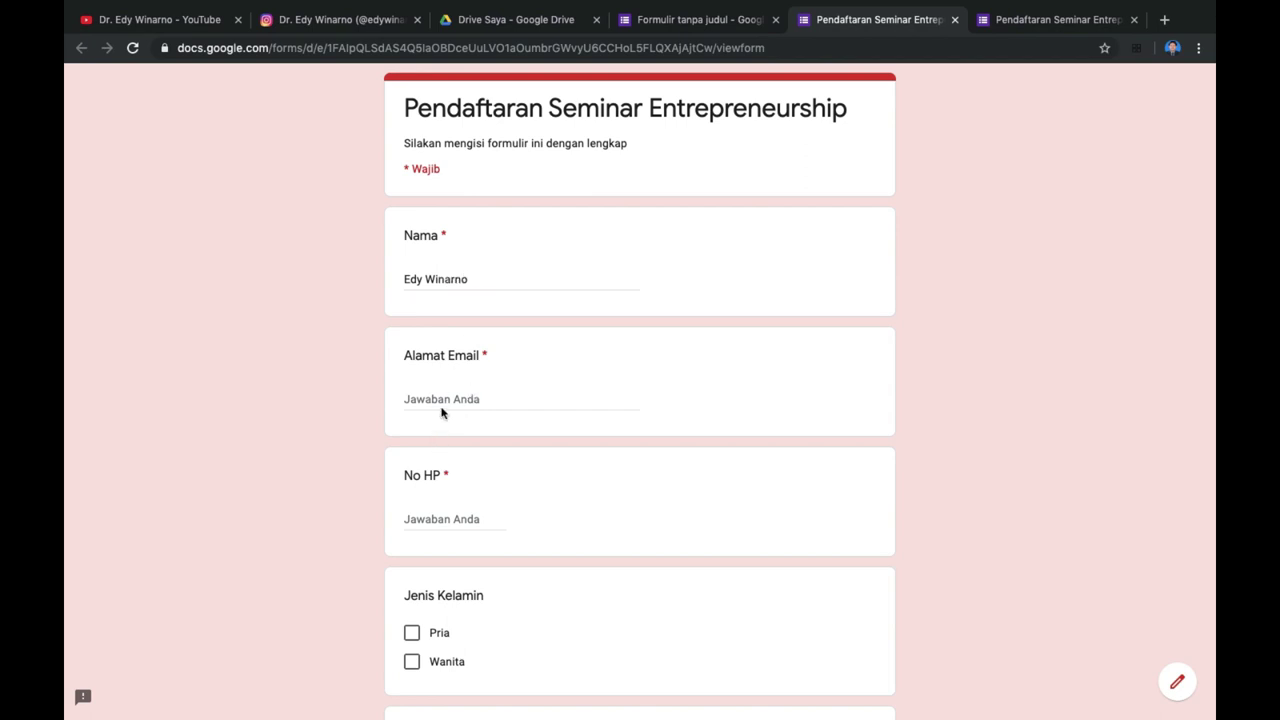
click(425, 400)
text(ed)
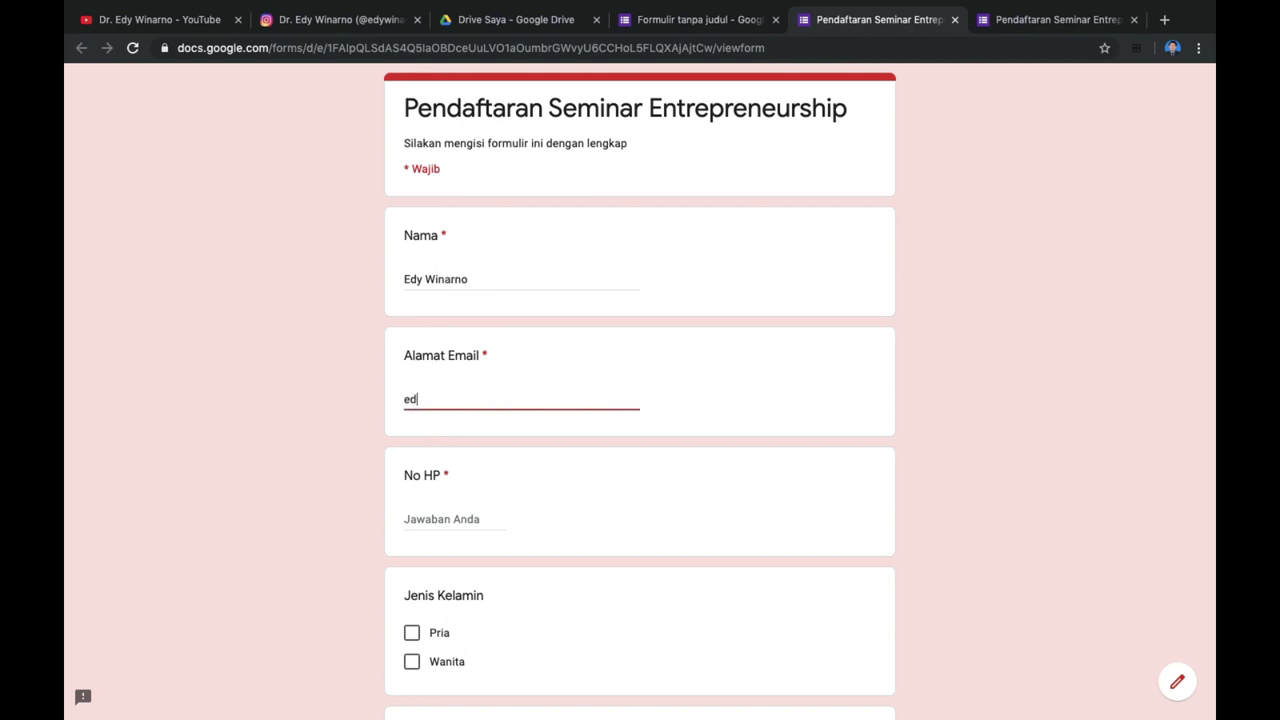
text(winug)
click(422, 442)
click(428, 517)
text(0)
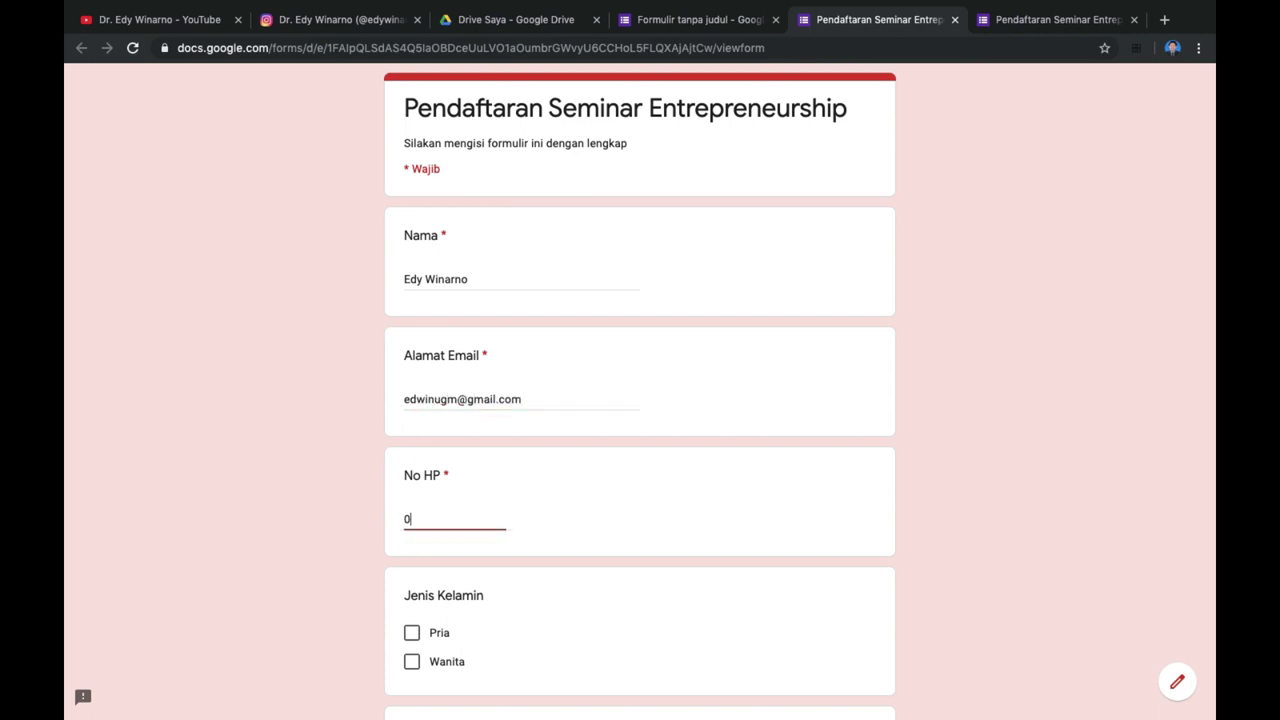
text(888888888)
text(888)
Select Pria as gender and Anggota as status, then submit the form with Kirim
scroll(497, 680, down, 3)
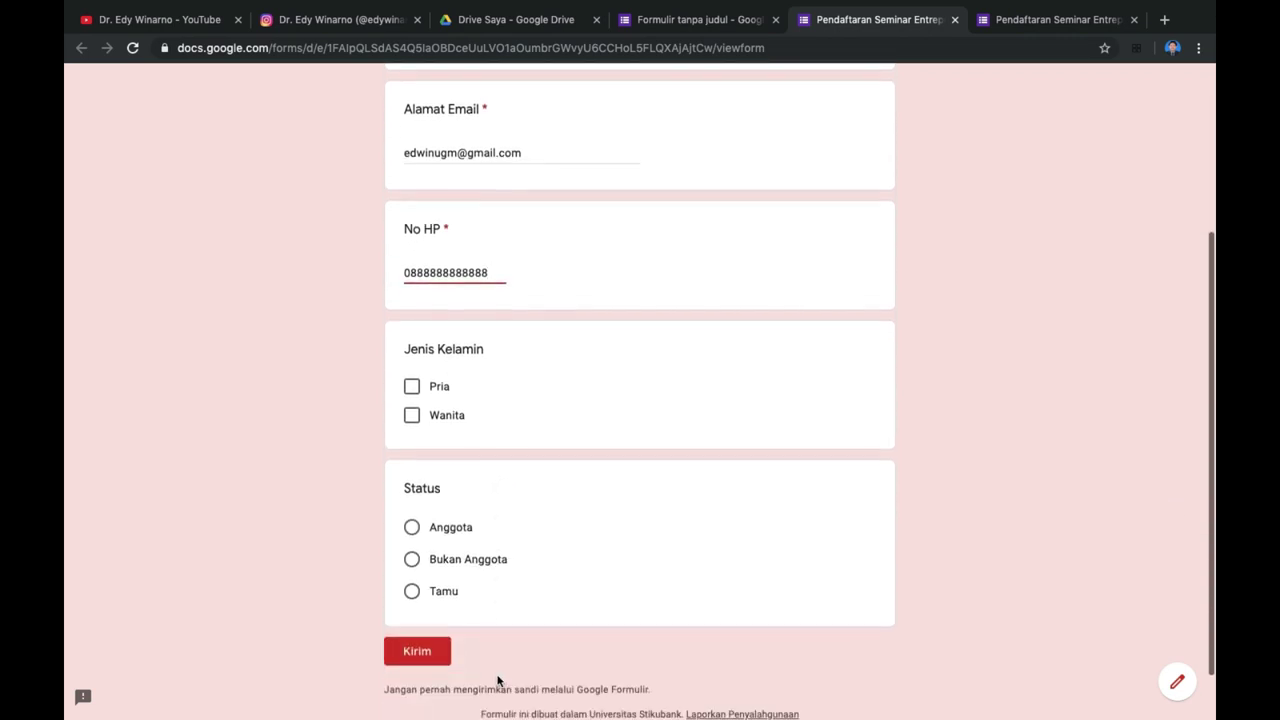
click(411, 347)
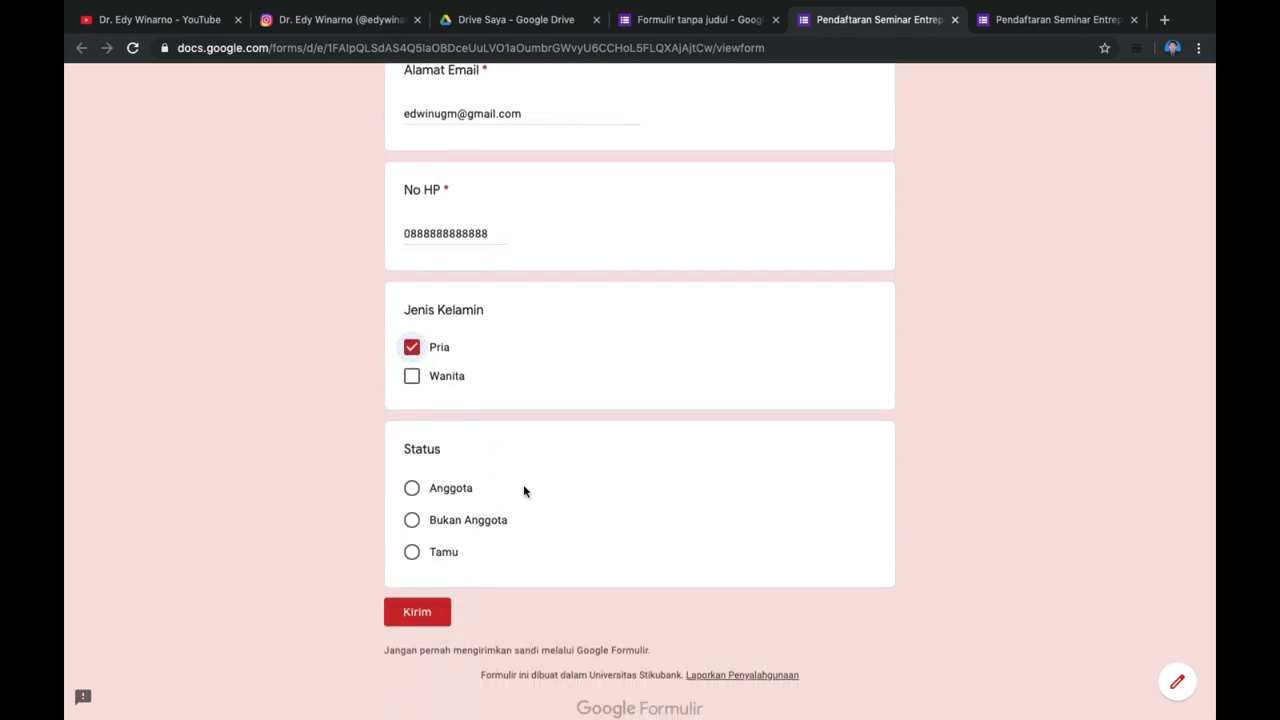
click(411, 489)
click(410, 612)
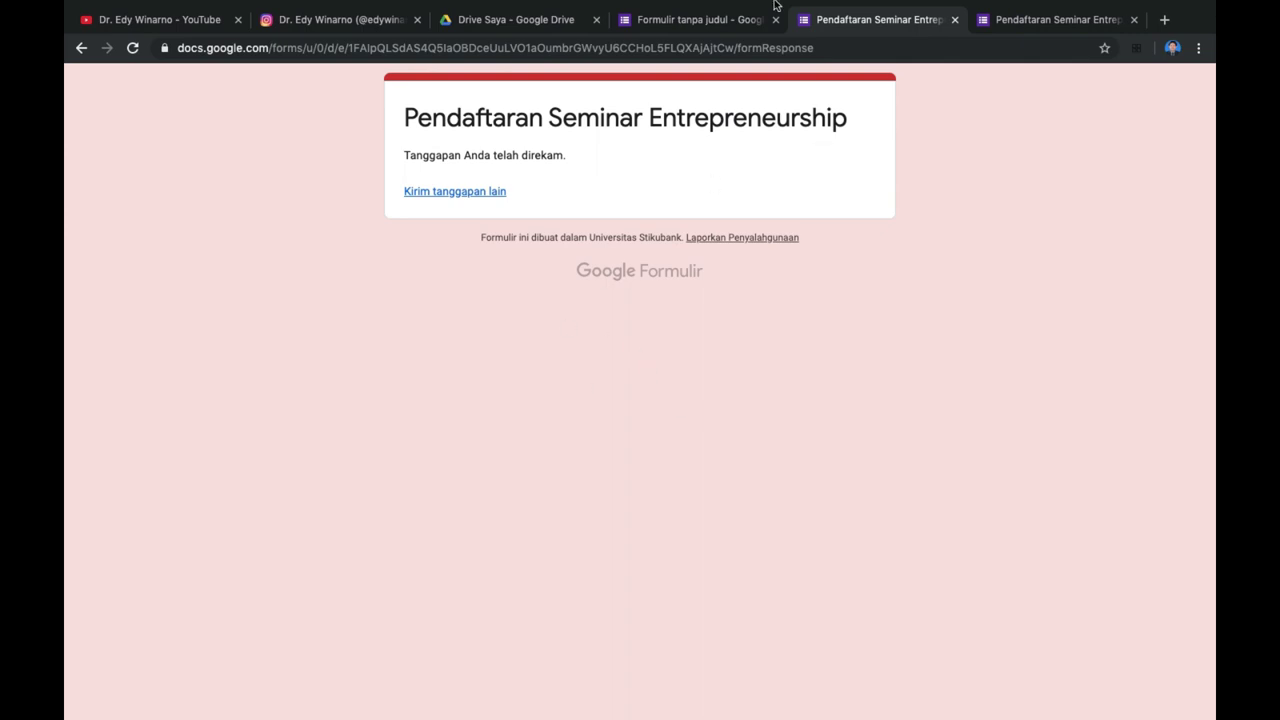
In the editor tab, open Respons and look through the summary charts for the single response
click(702, 20)
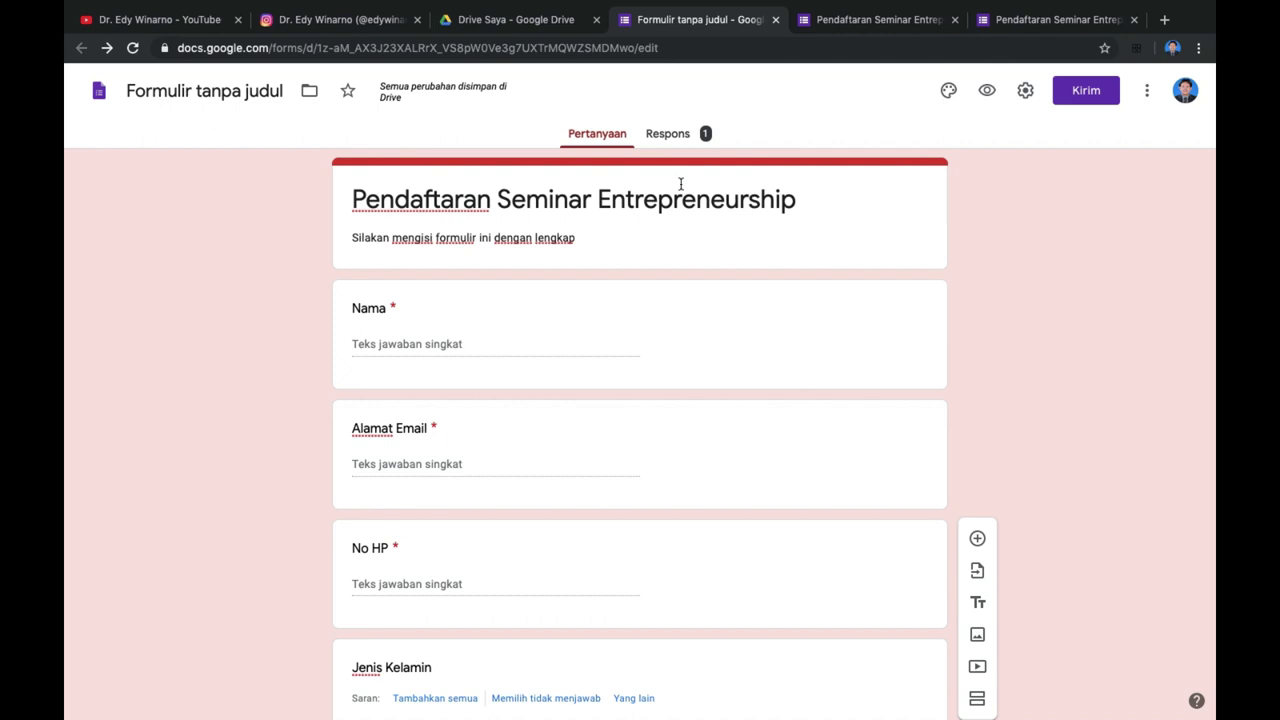
click(678, 136)
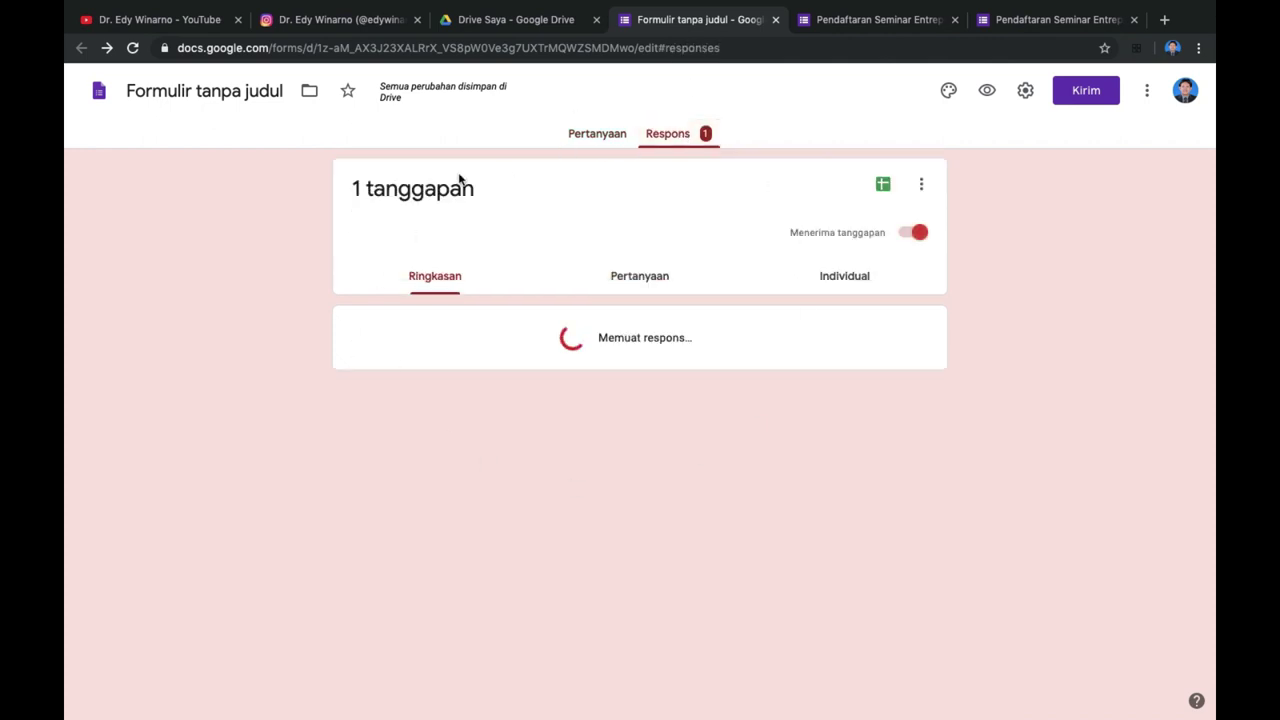
scroll(557, 557, down, 4)
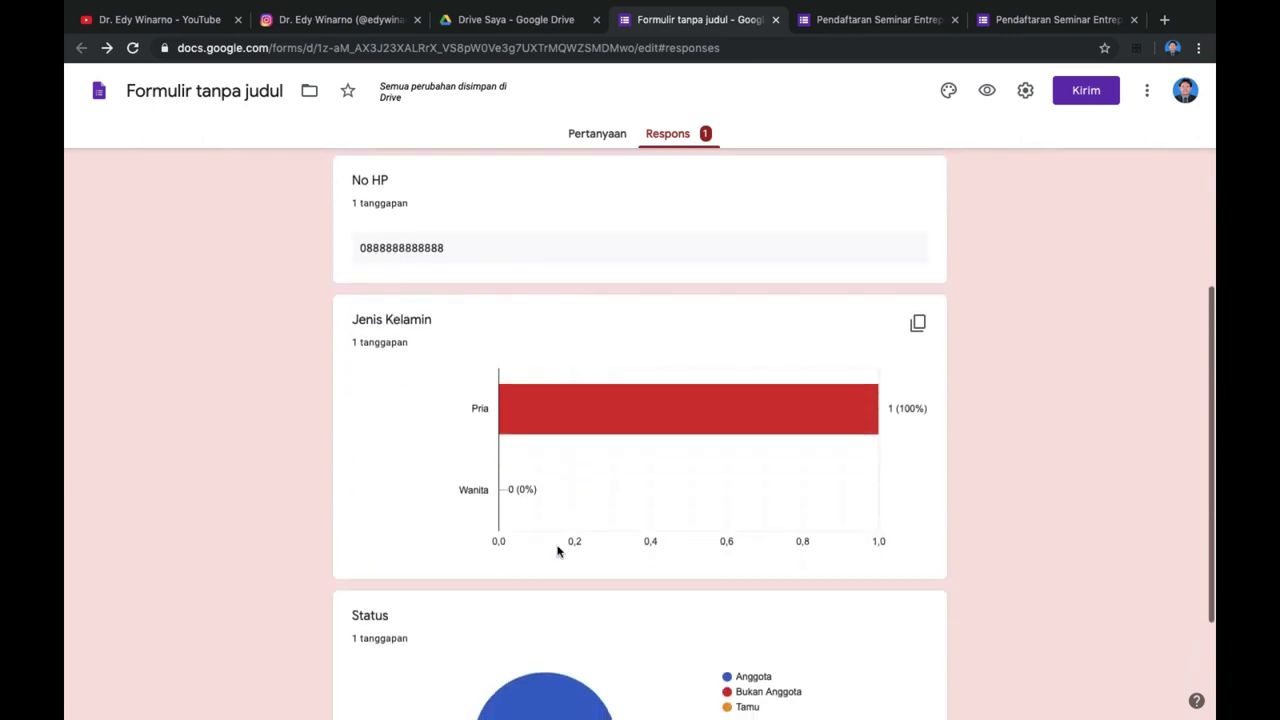
scroll(557, 553, down, 2)
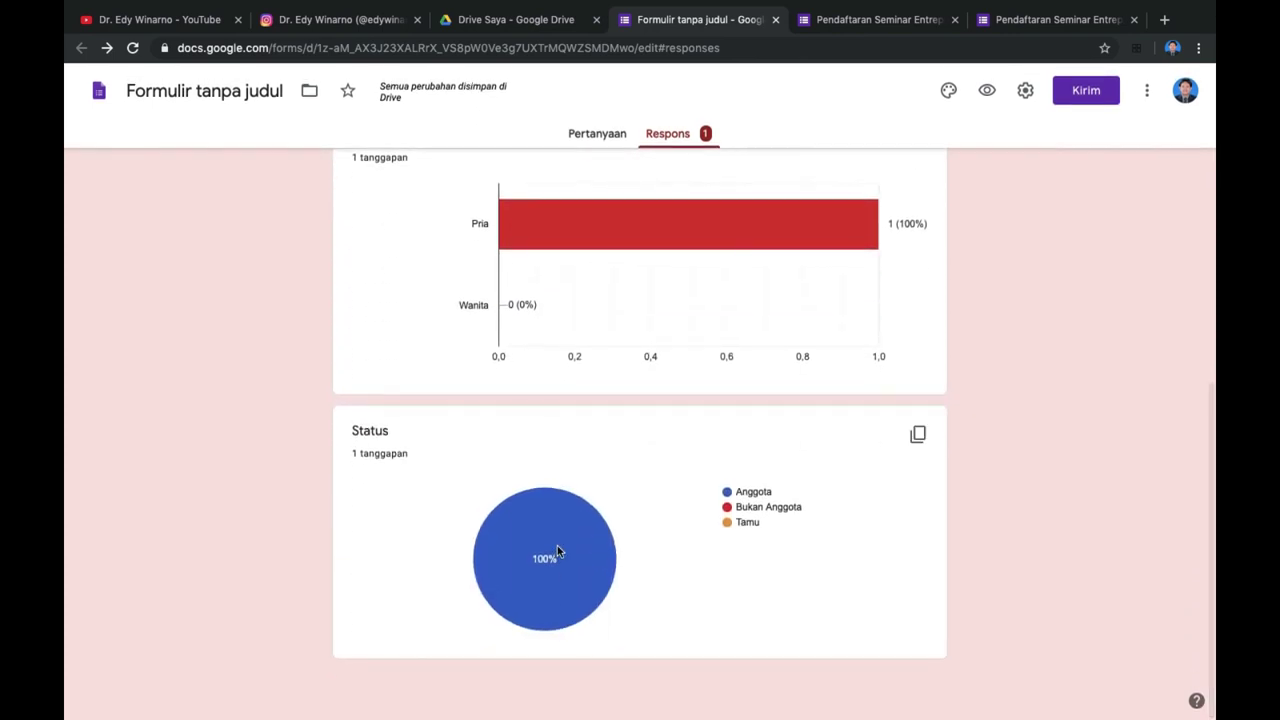
scroll(557, 545, up, 10)
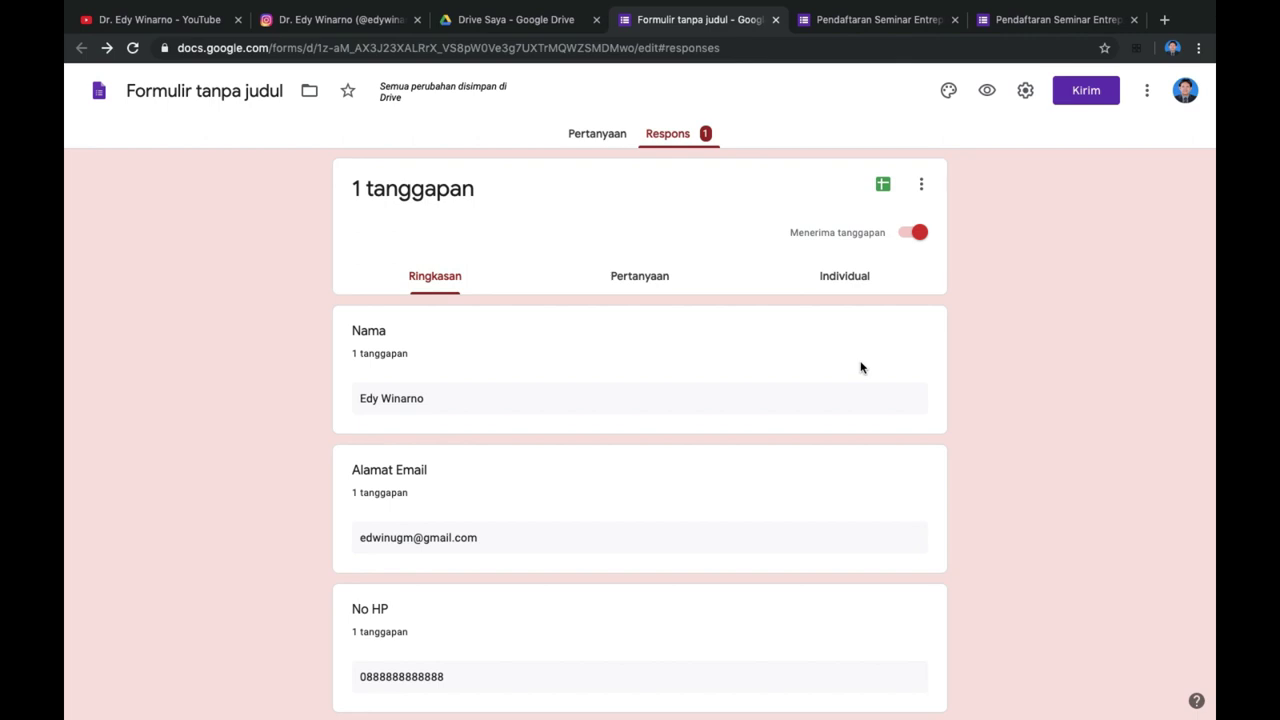
Download the responses via ⋮ > Download tanggapan (.csv) and open the CSV from Downloads in Excel
click(921, 187)
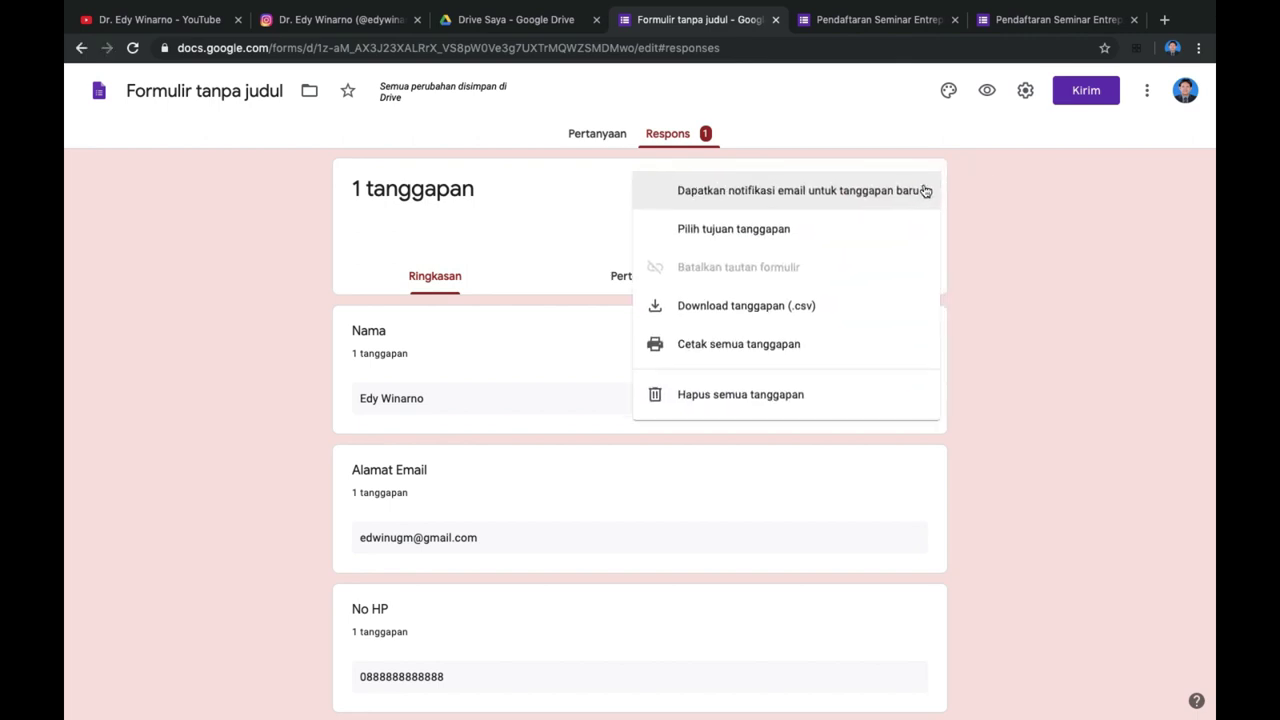
click(762, 313)
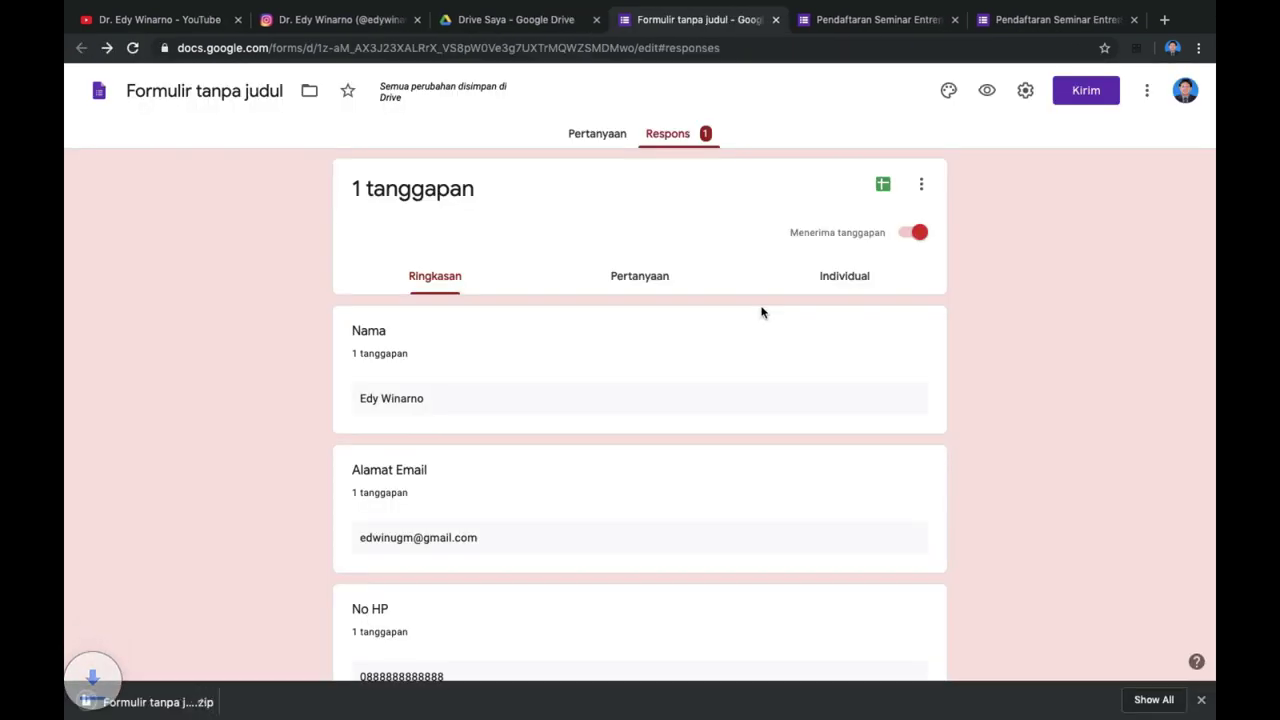
click(170, 712)
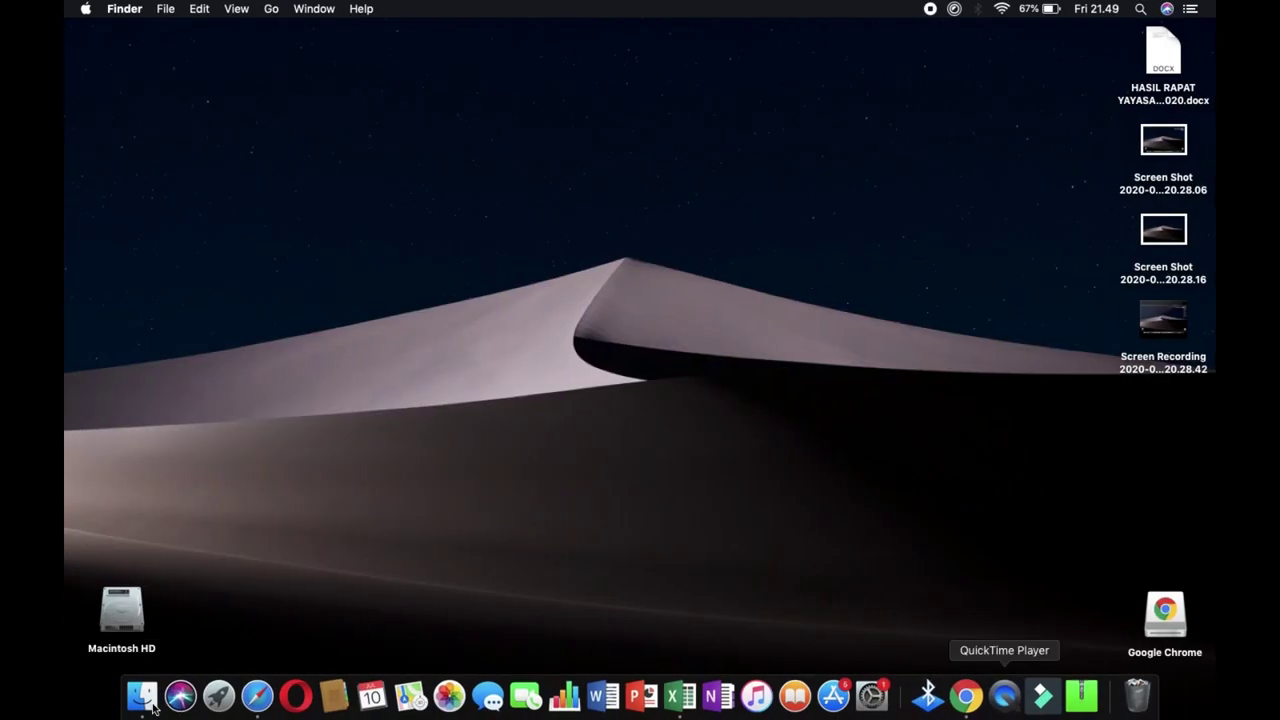
click(155, 706)
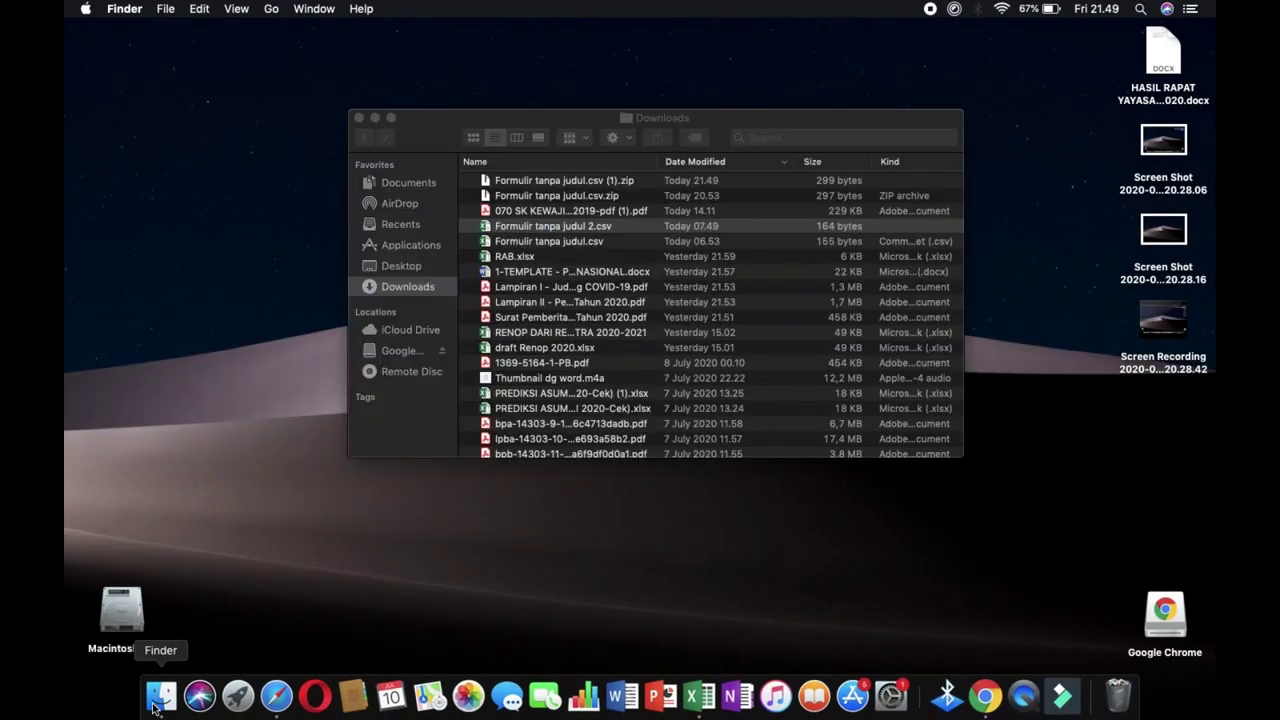
double_click(568, 228)
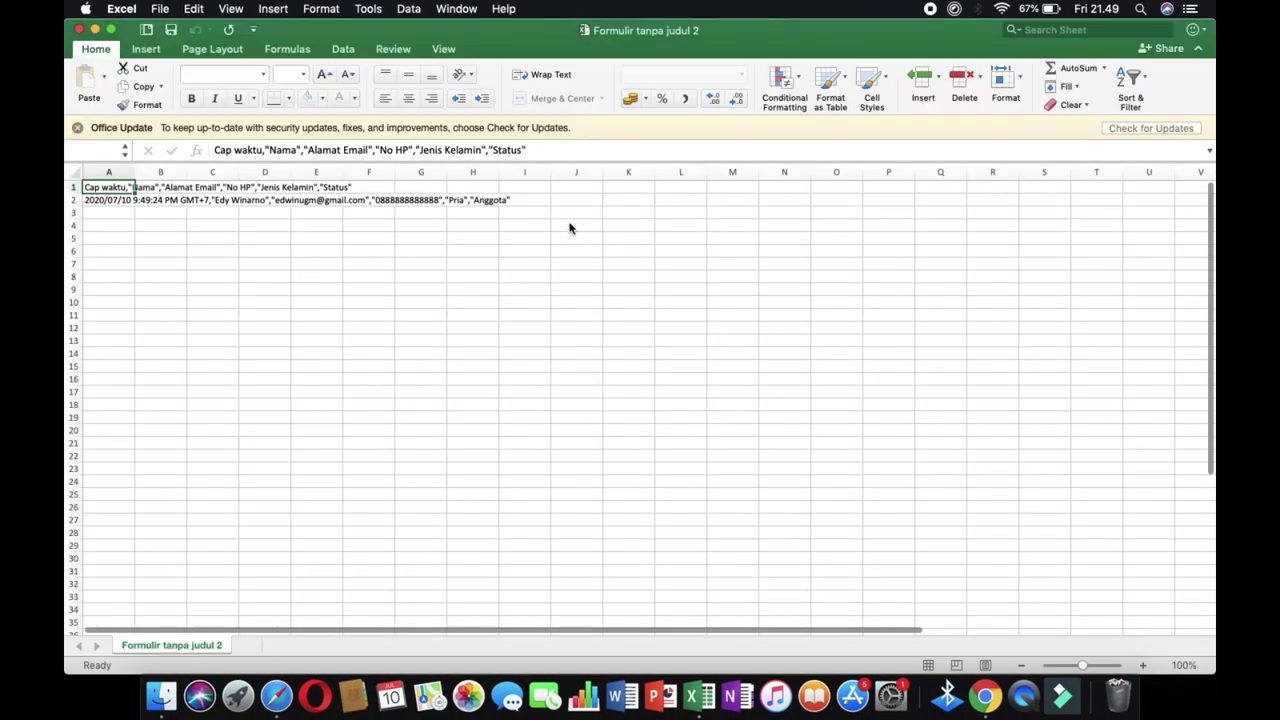
After viewing the CSV in Excel, switch back to Chrome's Google Forms responses summary
click(988, 702)
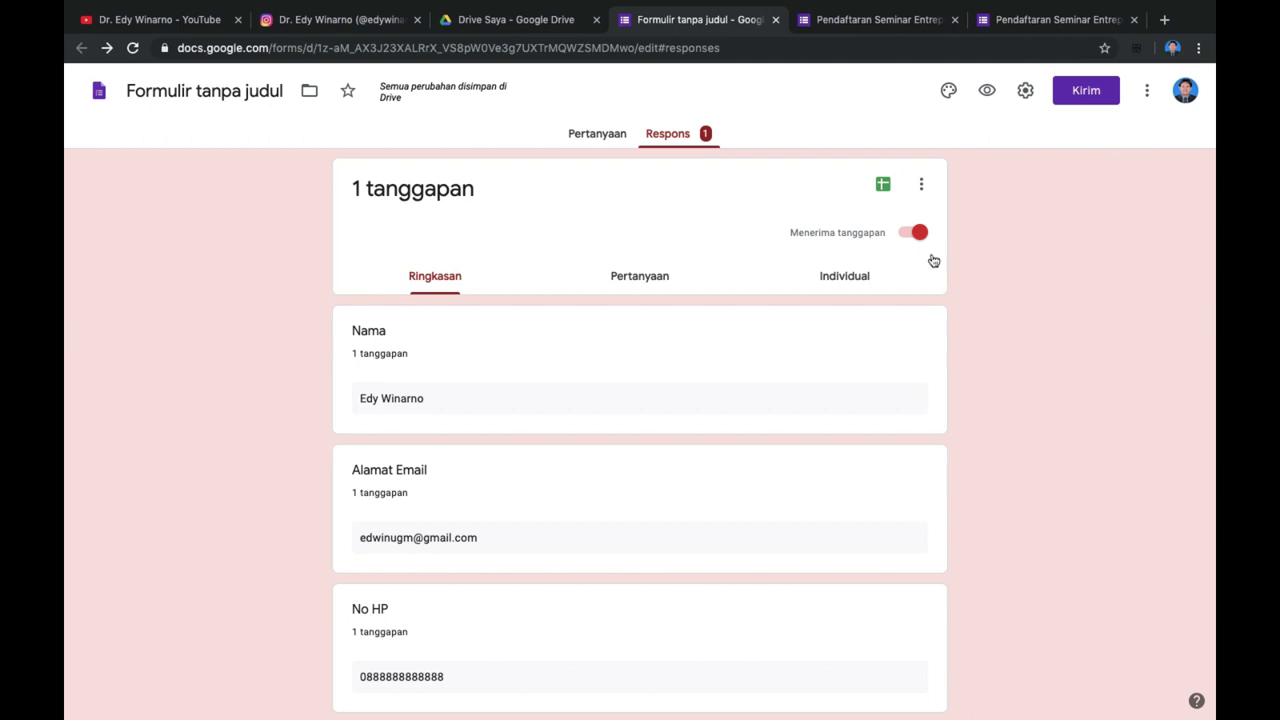
Copy the form's address and load it in a new Chrome tab
click(577, 50)
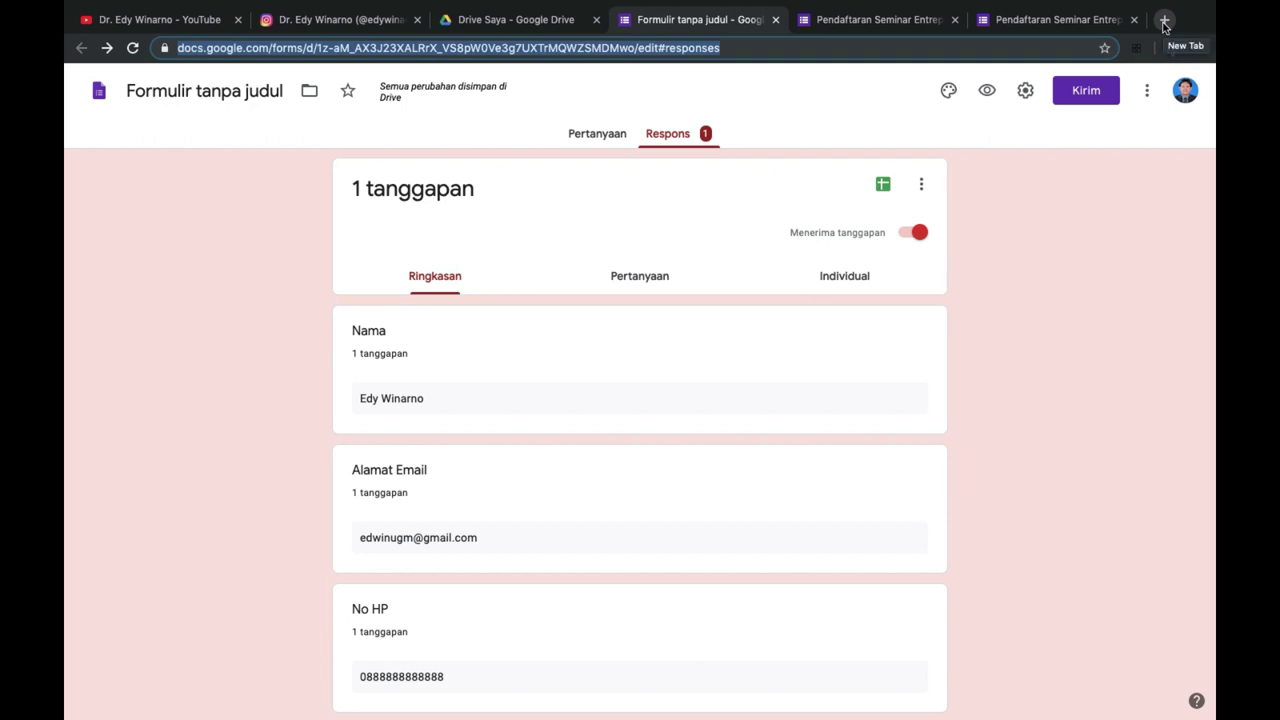
click(1164, 22)
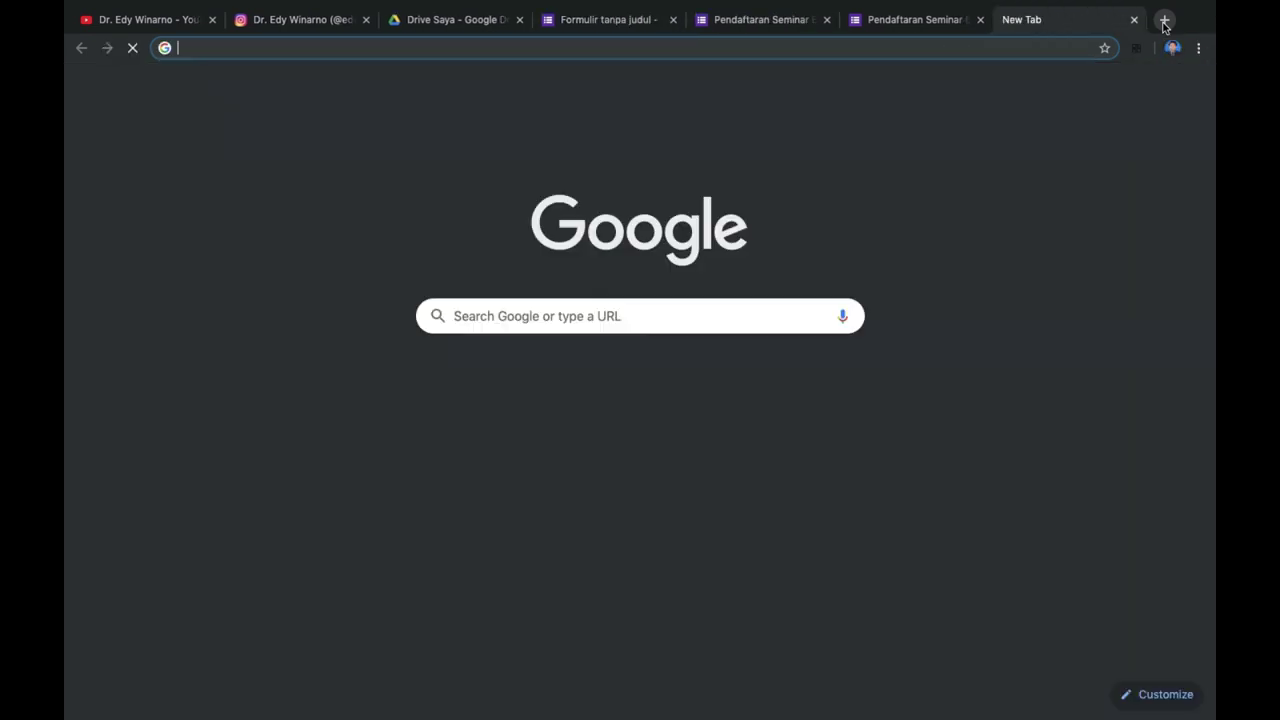
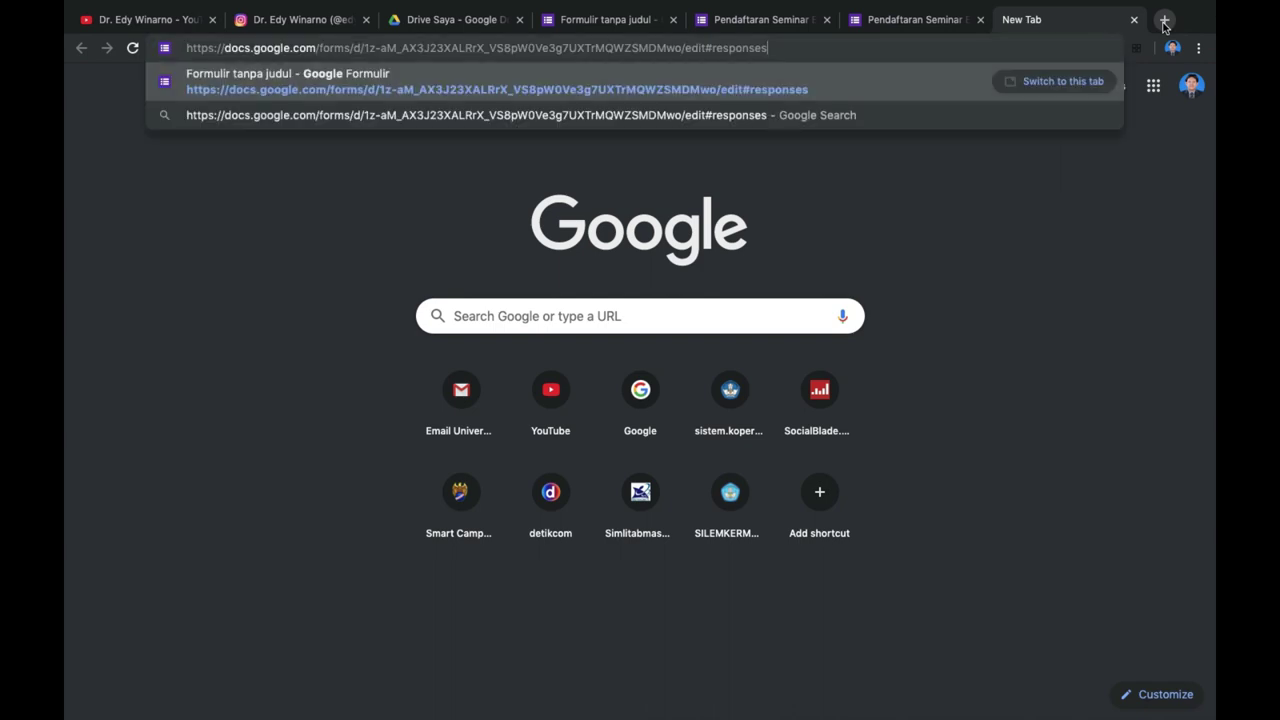
key(Return)
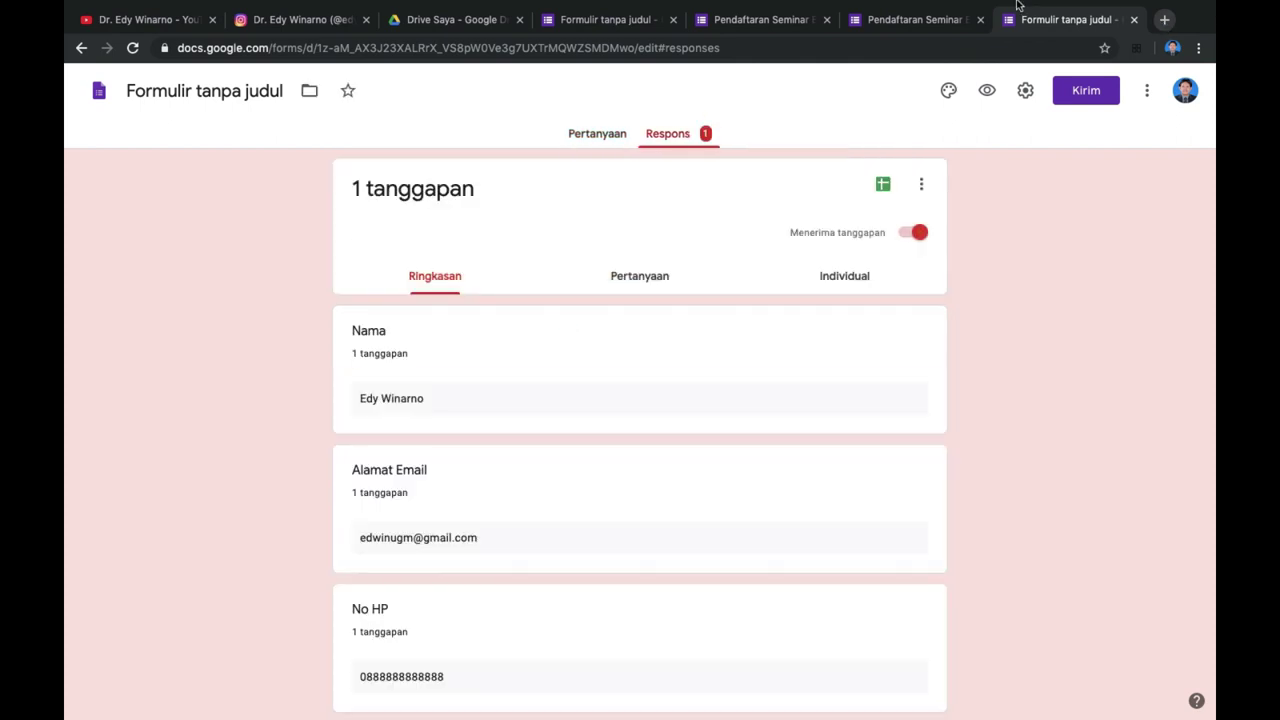
Switch the new tab to the Pertanyaan editor and select the edit URL in the address bar
click(597, 135)
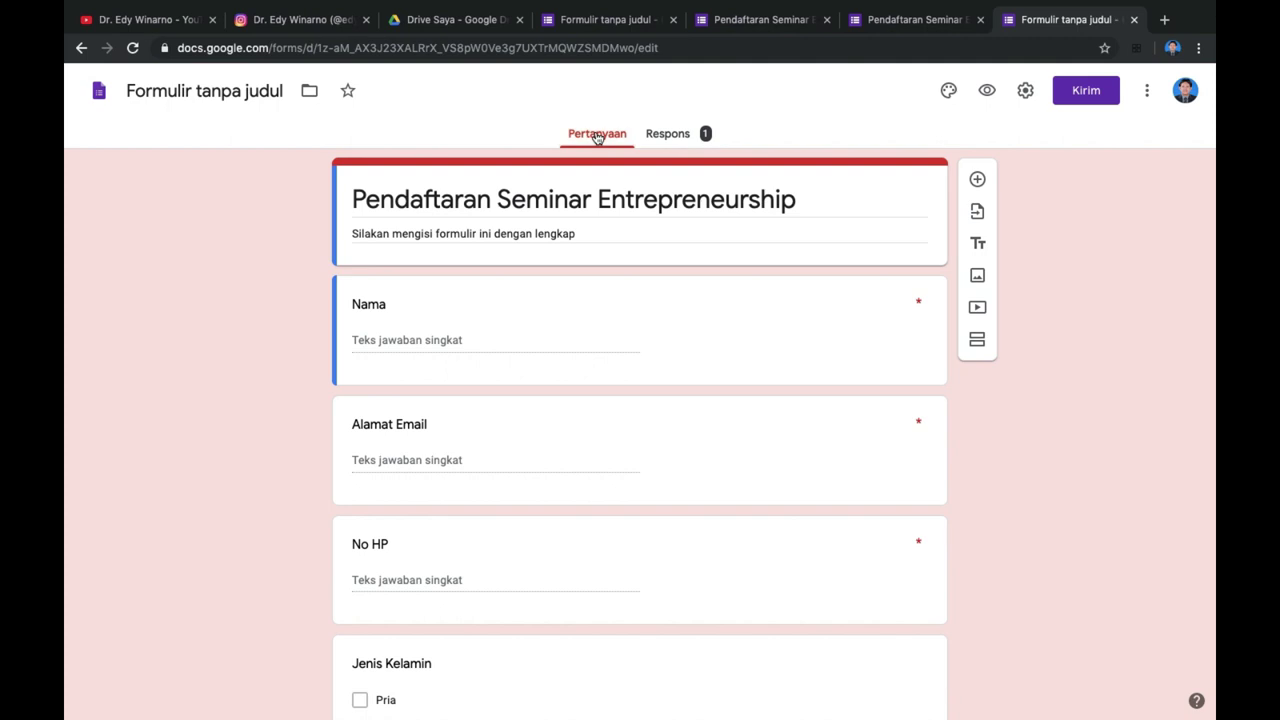
click(481, 47)
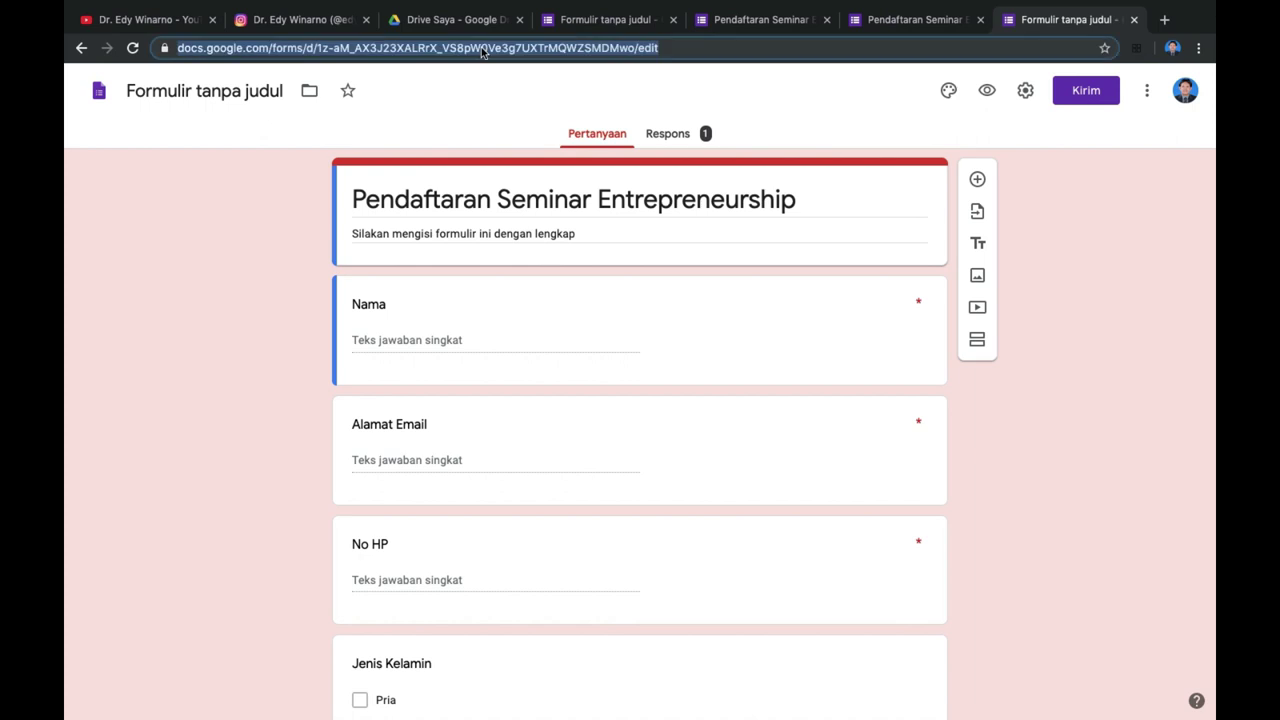